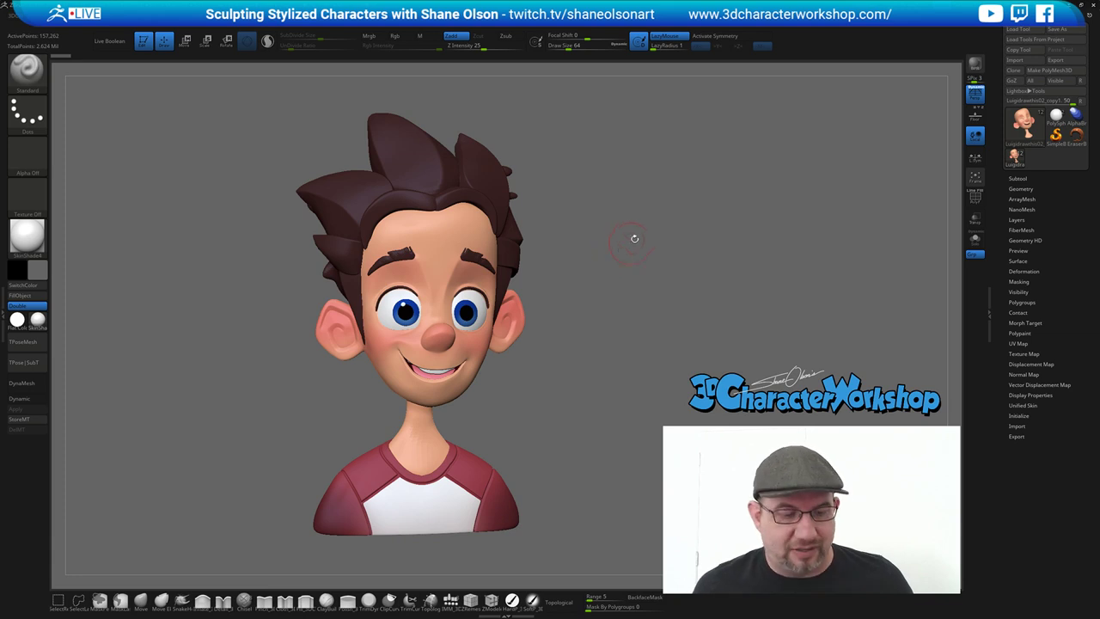
Step: Set the brush draw size to 83
key("s")
left_click_drag(642, 231, 653, 209)
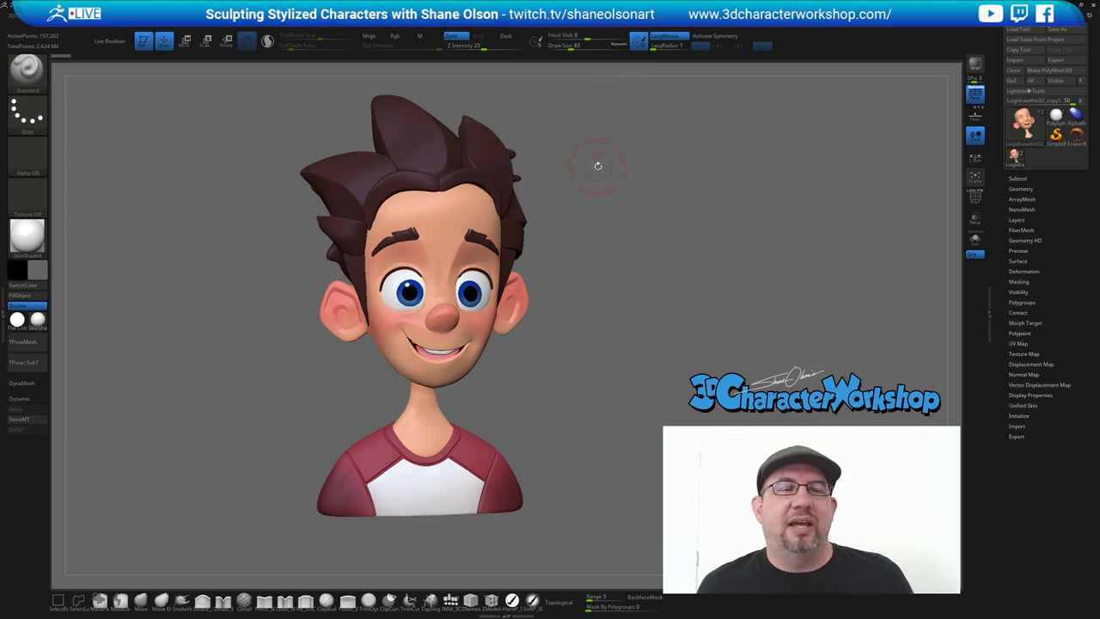
Step: Import the skottie_young image from the Twitch Reference folder as a texture and add it to Spotlight
left_click(490, 12)
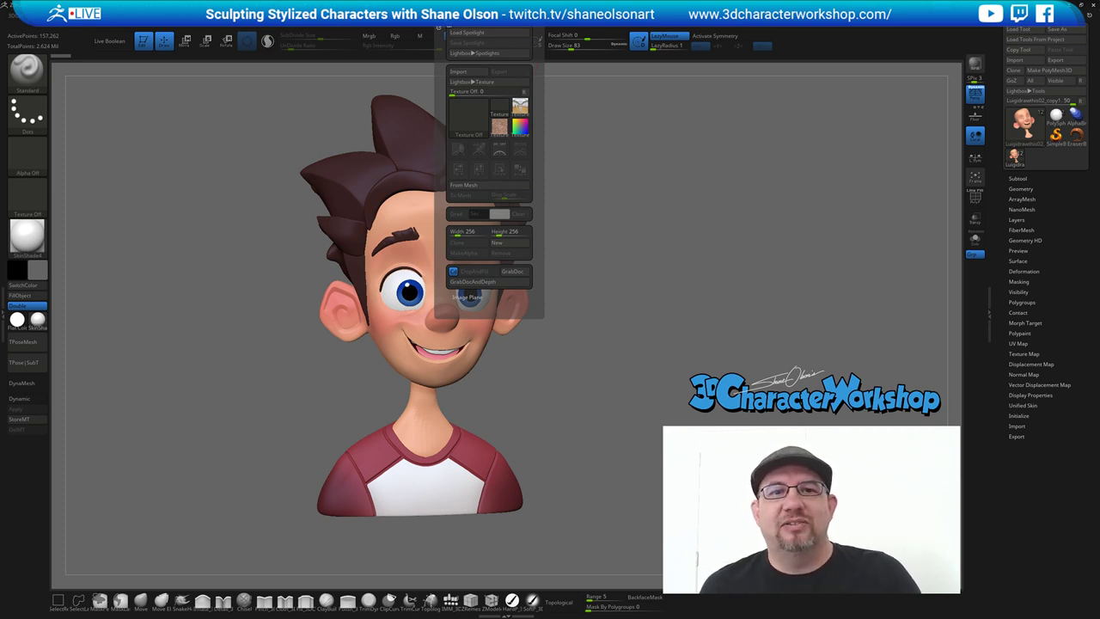
left_click(457, 72)
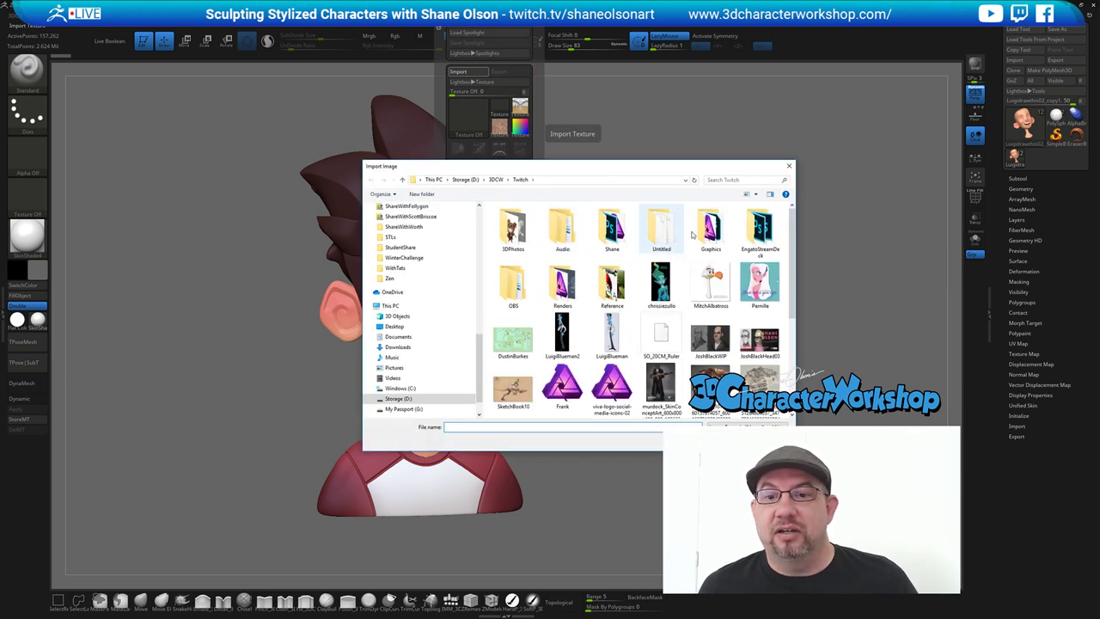
double_click(611, 282)
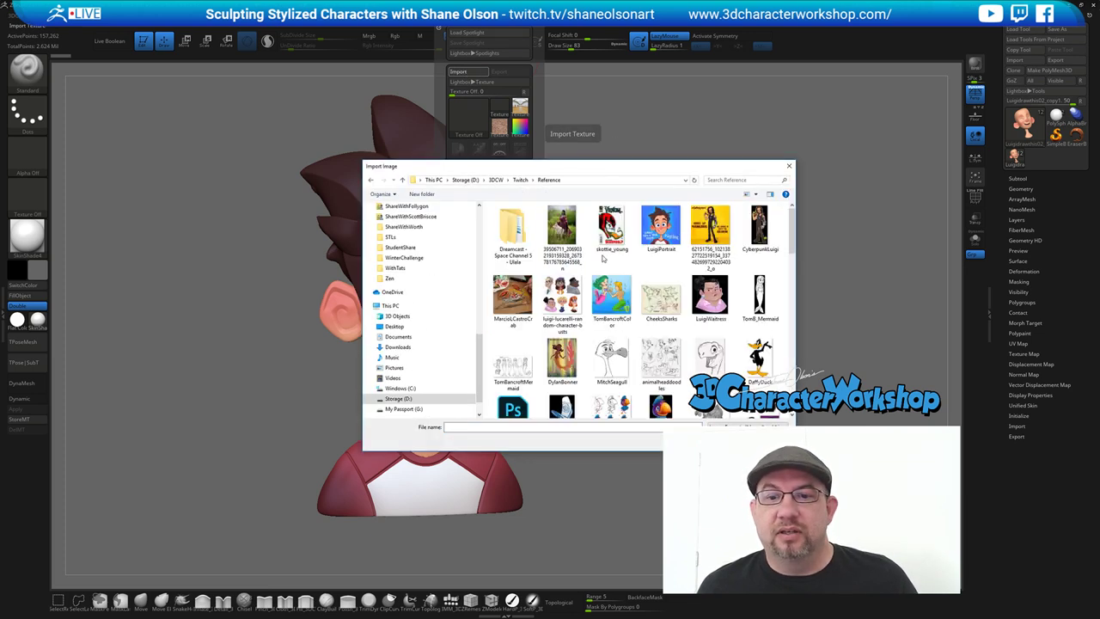
left_click(612, 230)
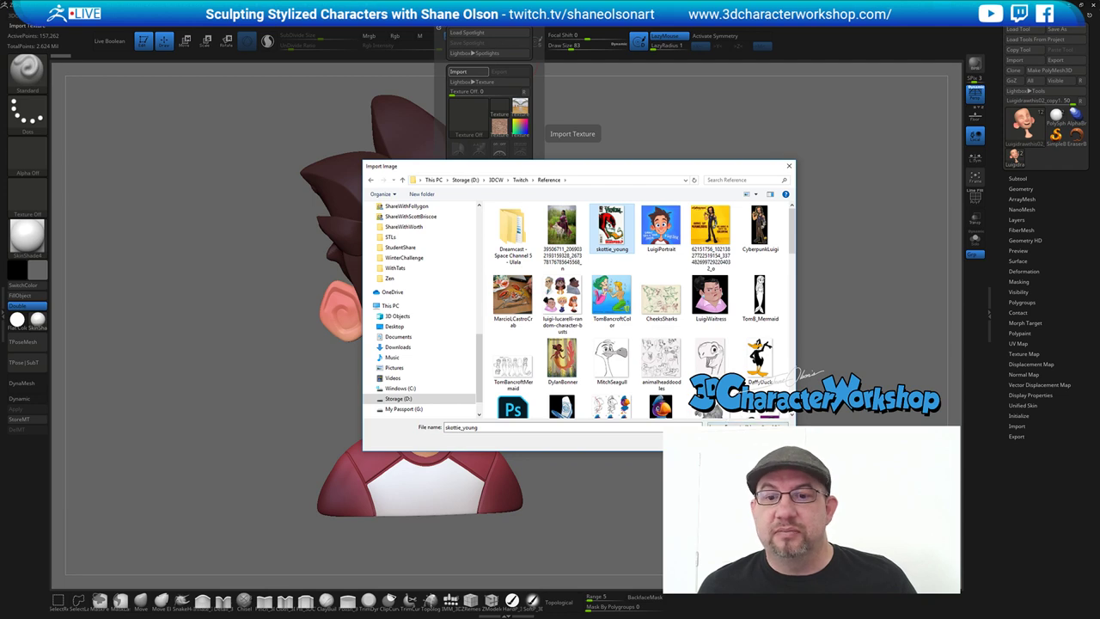
key("Return")
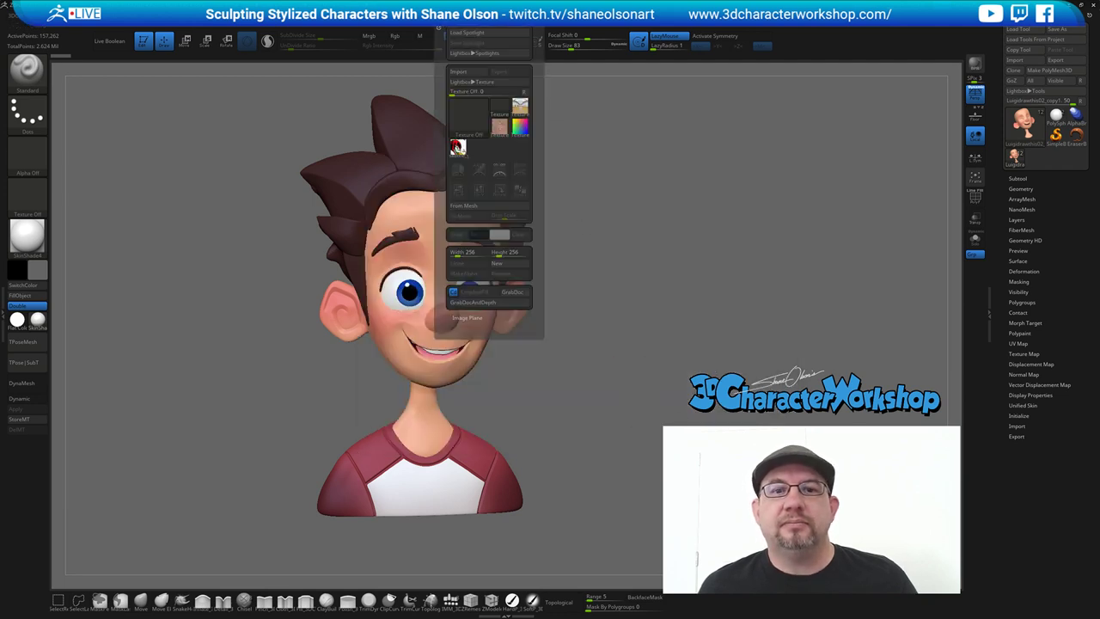
left_click(458, 147)
left_click(521, 188)
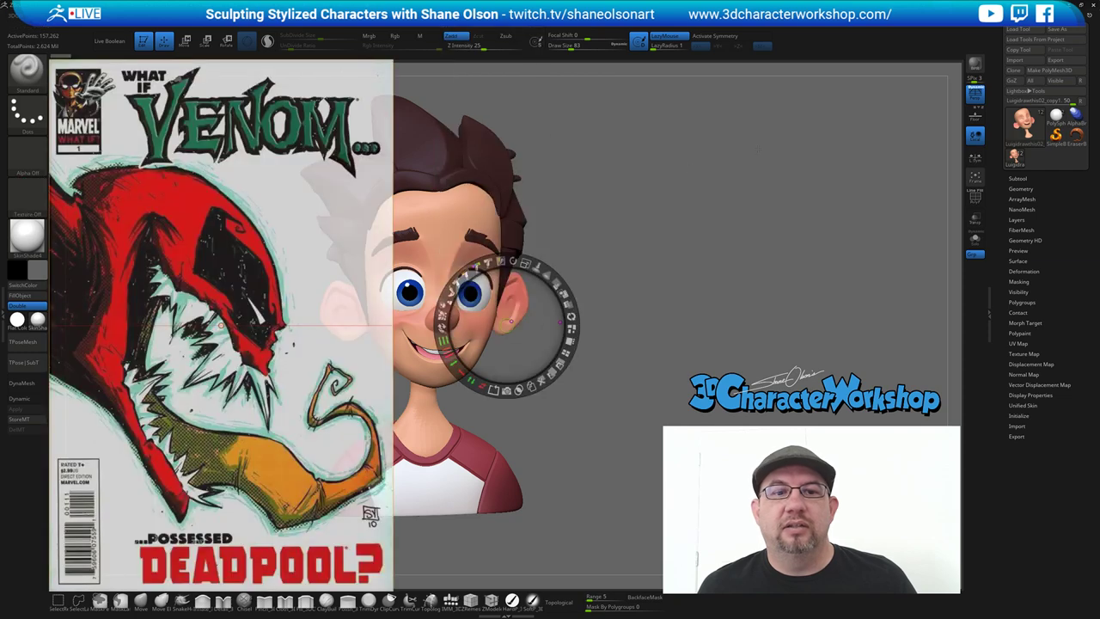
Step: Make the Venom cover reference fully opaque, shrink it beside the character, and leave Spotlight editing with the image showing
left_click_drag(537, 266, 537, 268)
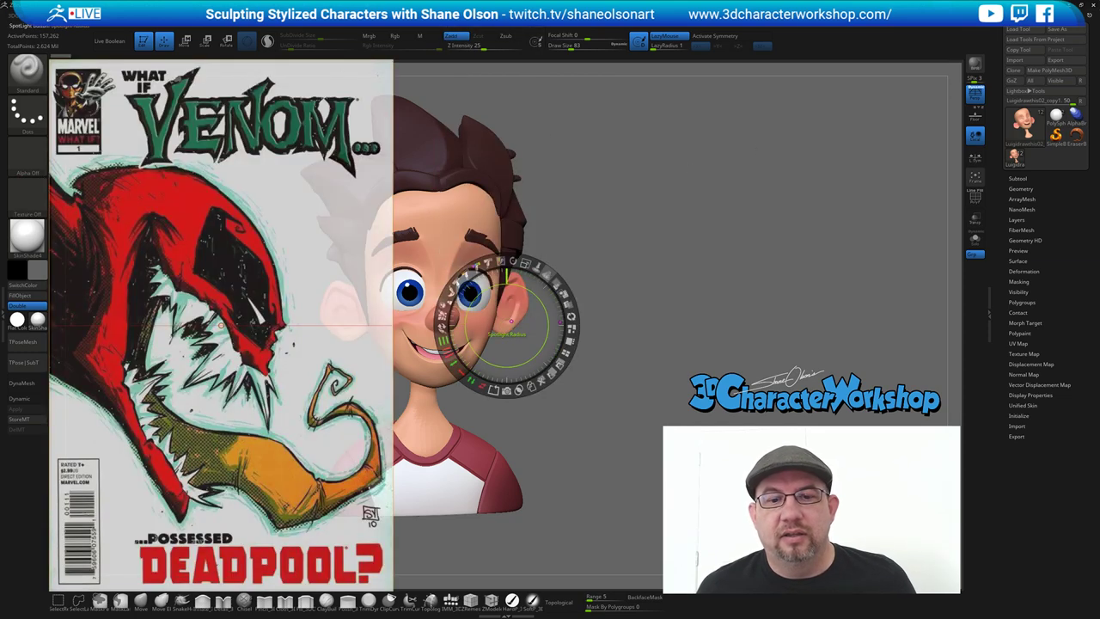
left_click_drag(559, 322, 510, 321)
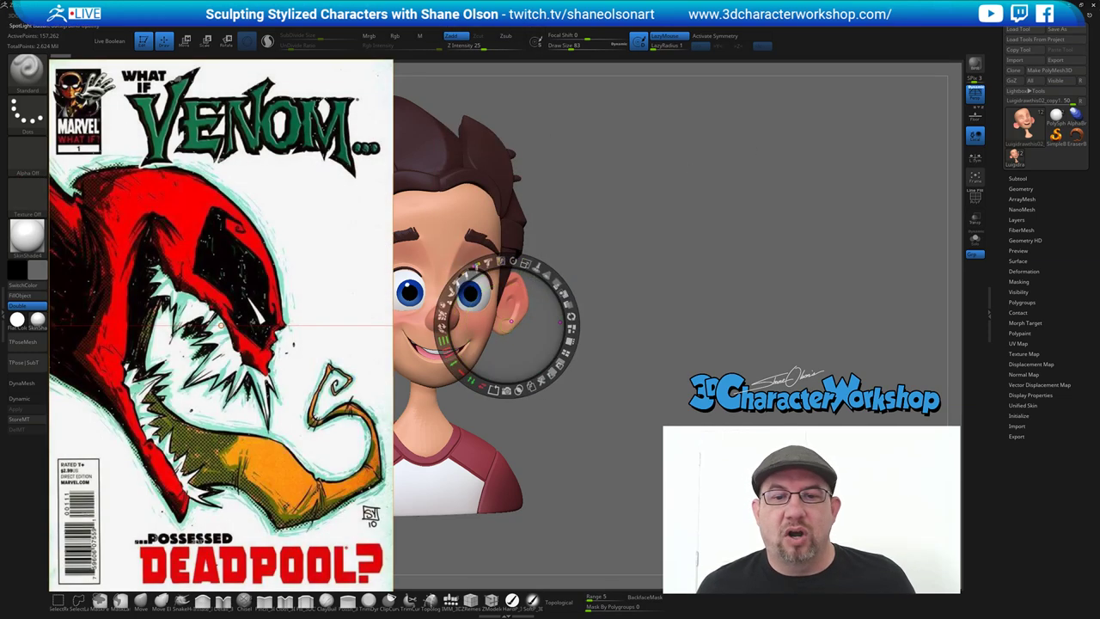
left_click_drag(526, 262, 489, 263)
left_click_drag(507, 321, 262, 196)
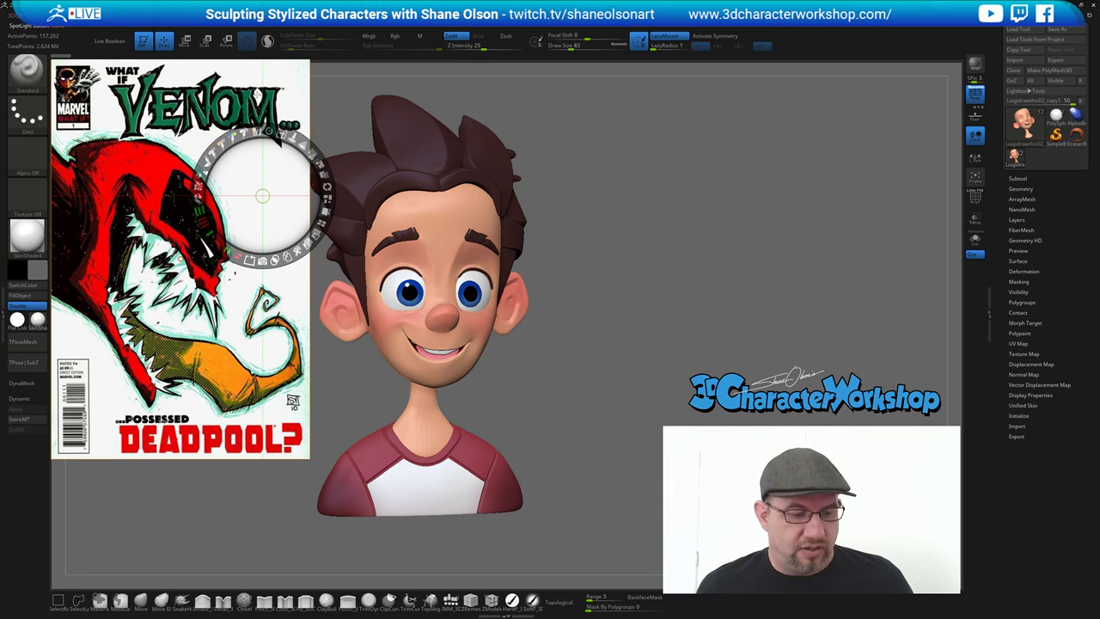
key("z")
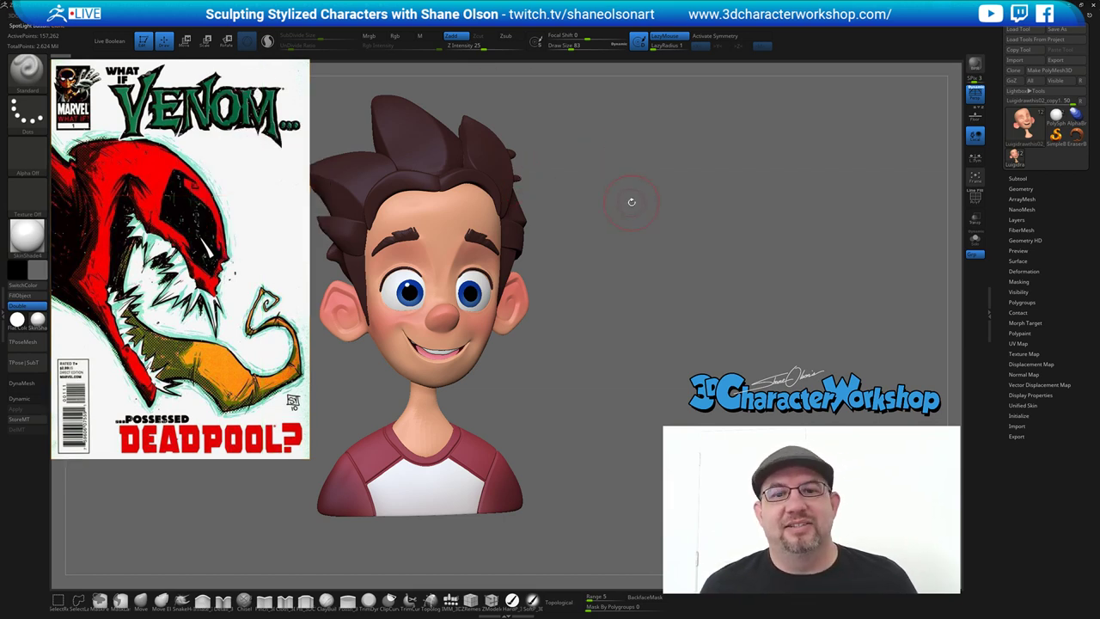
Step: Examine the character bust from several angles along with its list of subtools
key("f")
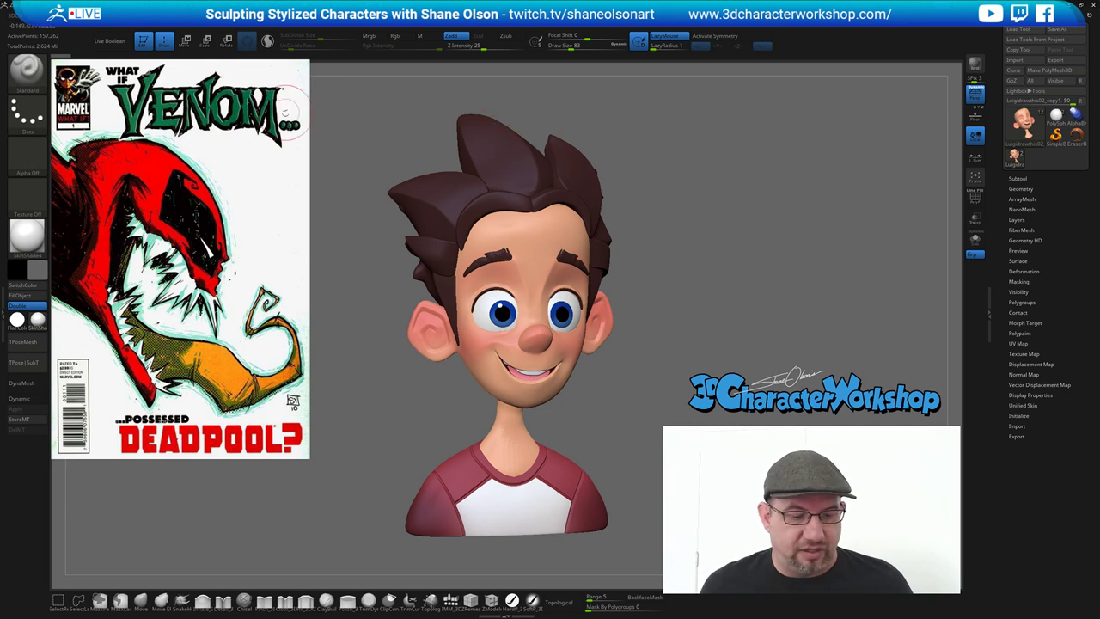
key("z")
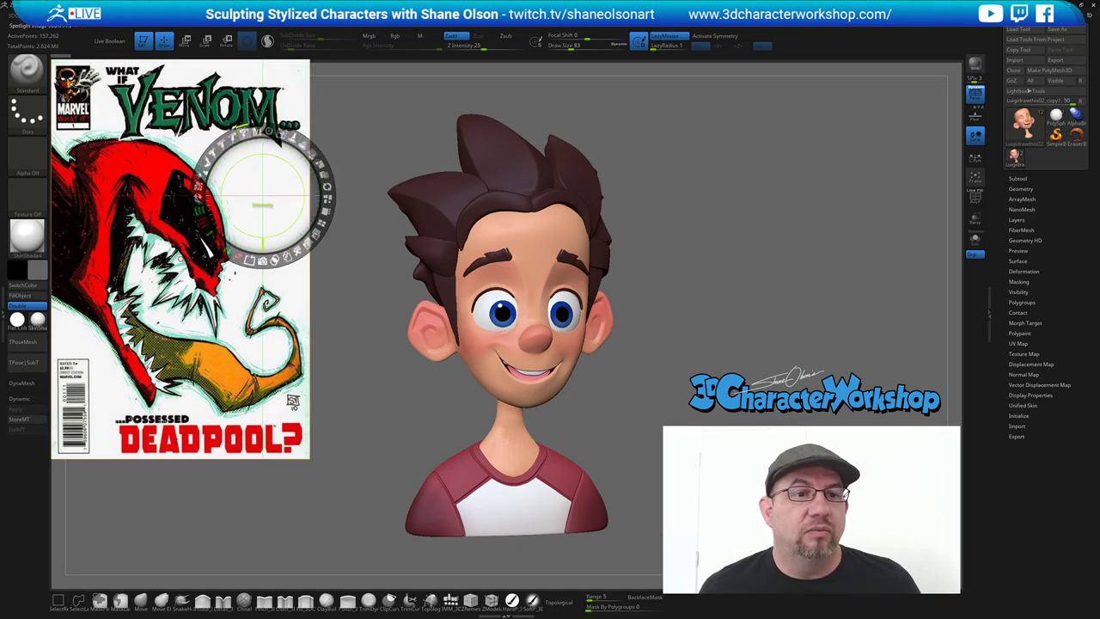
key("z")
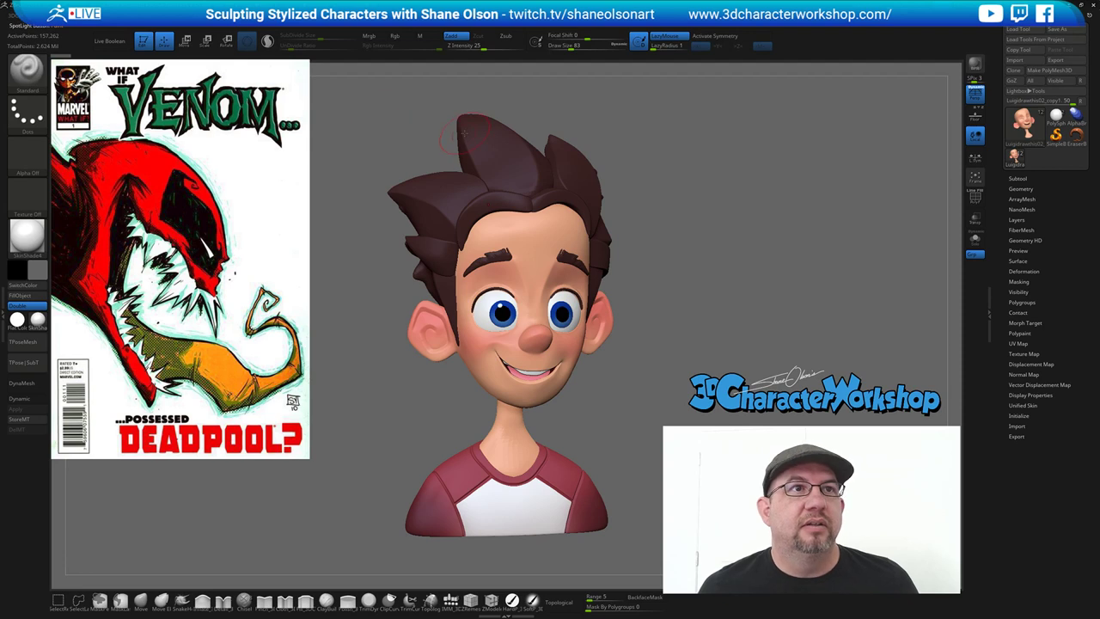
left_click_drag(780, 235, 779, 234)
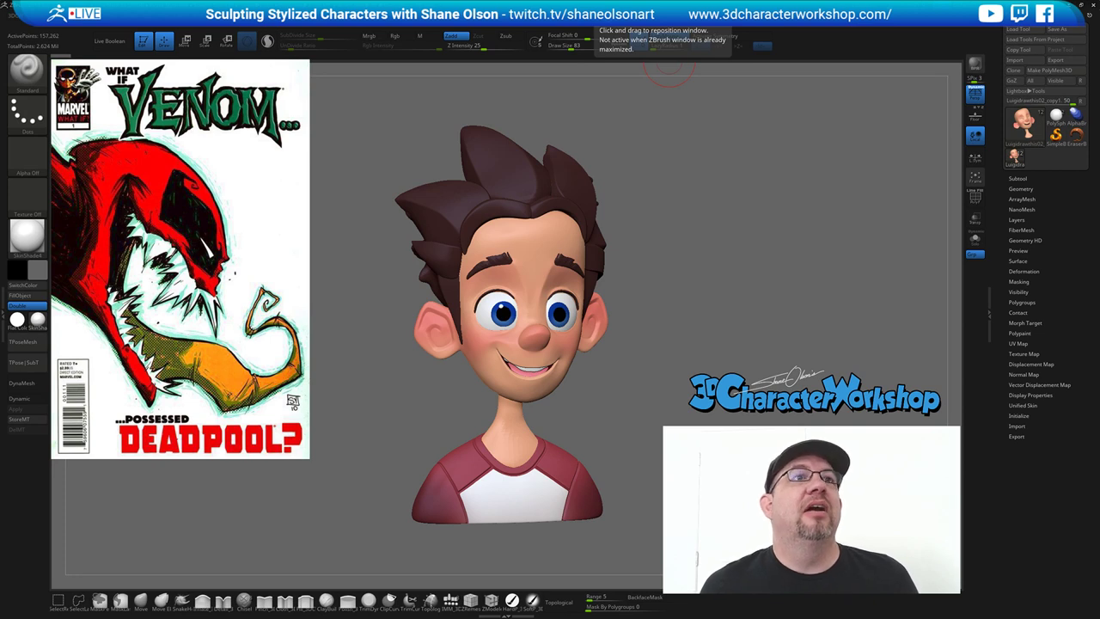
left_click_drag(726, 146, 736, 147)
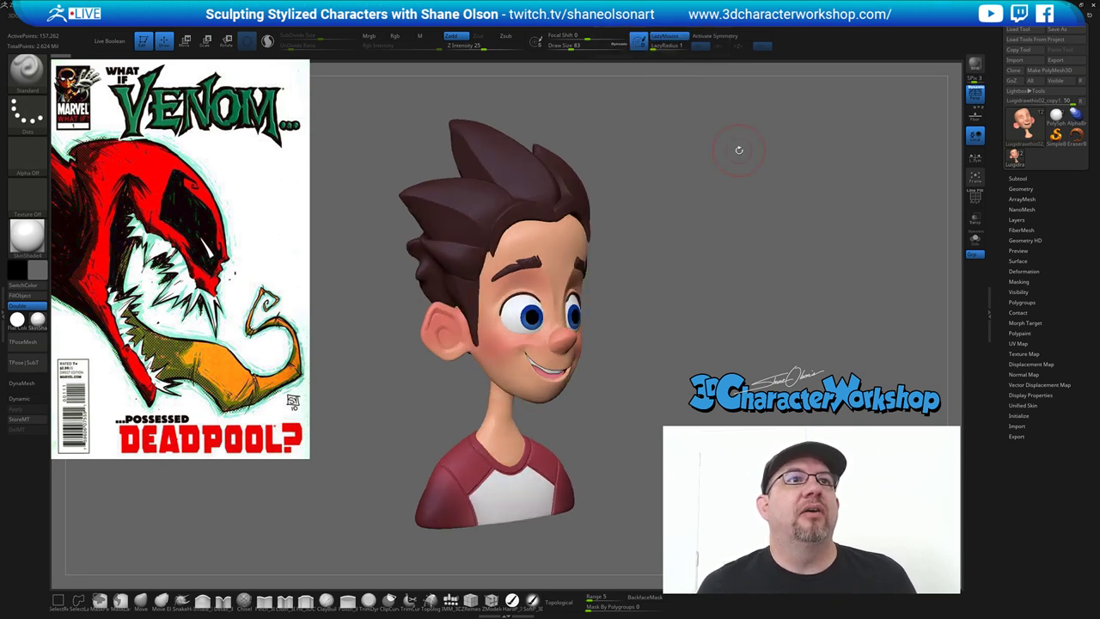
left_click_drag(744, 215, 788, 227)
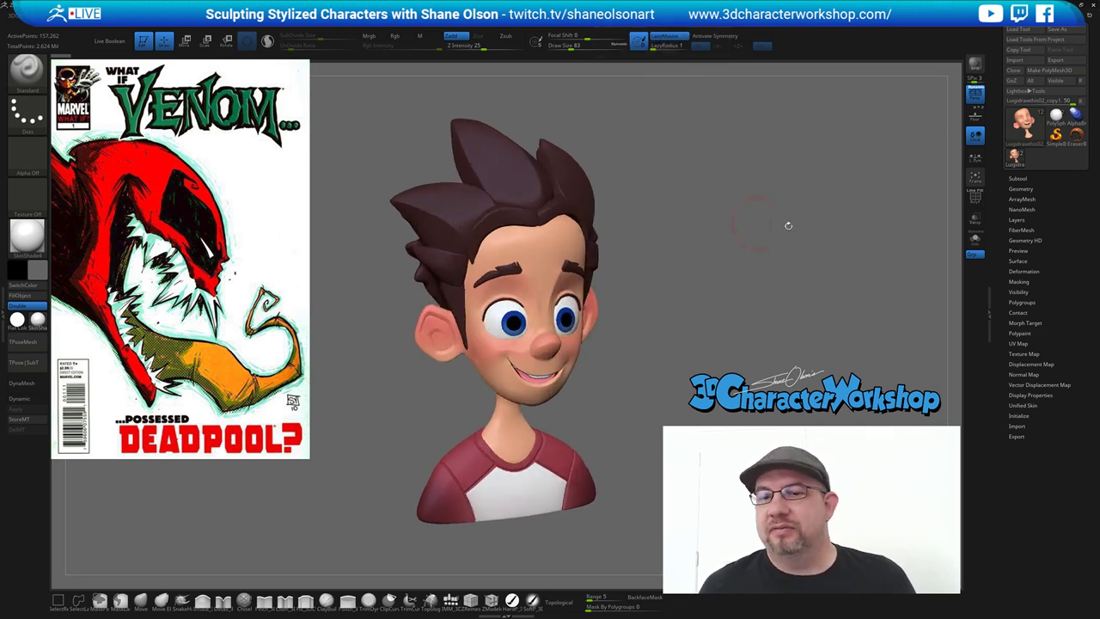
left_click(1025, 181)
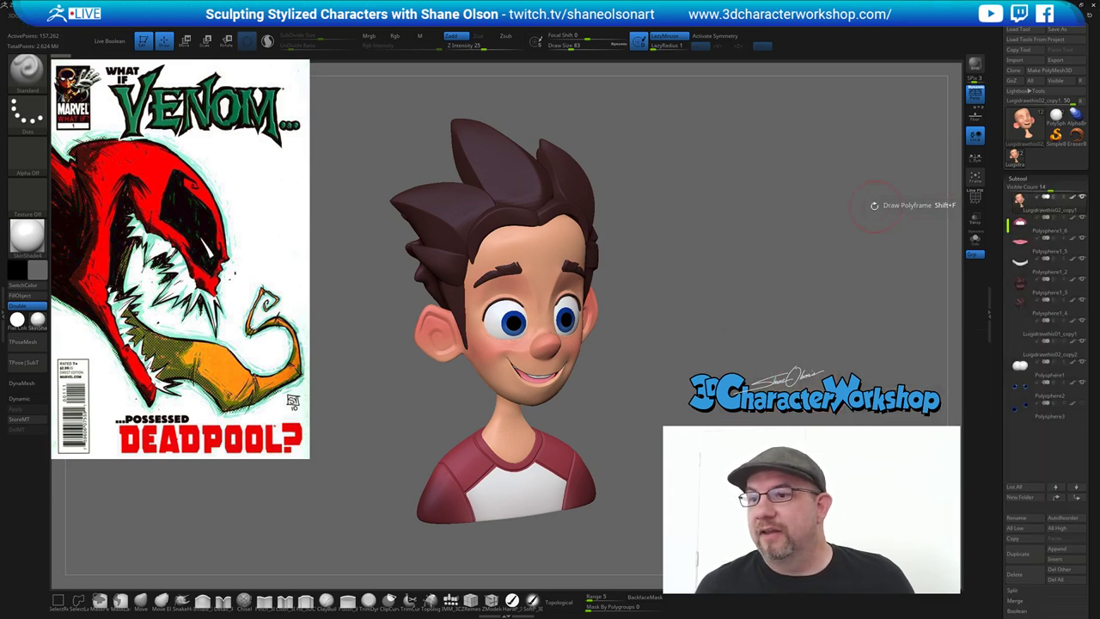
left_click_drag(911, 211, 643, 346)
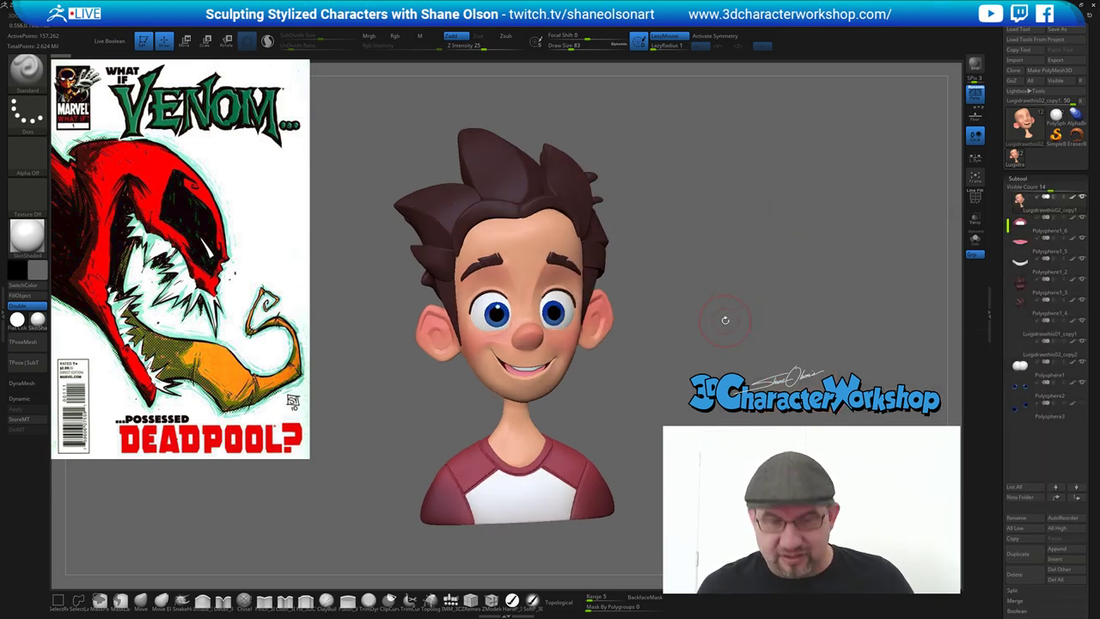
Step: Load the custom 3DCW project containing the ruler and sphere from LightBox, without saving the current project
key("comma")
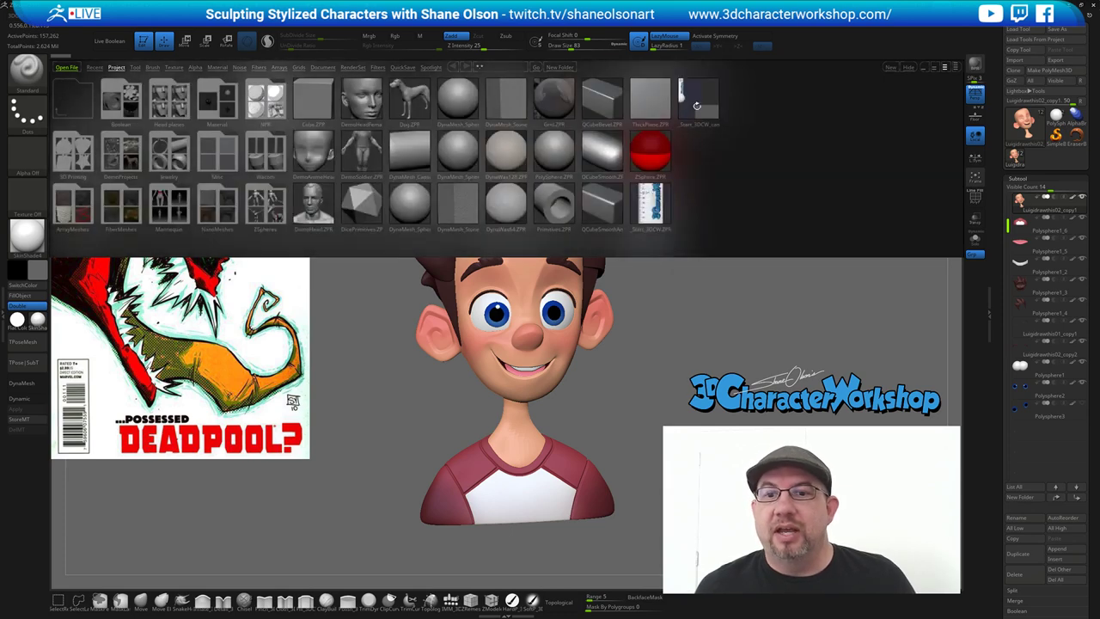
double_click(698, 99)
key("n")
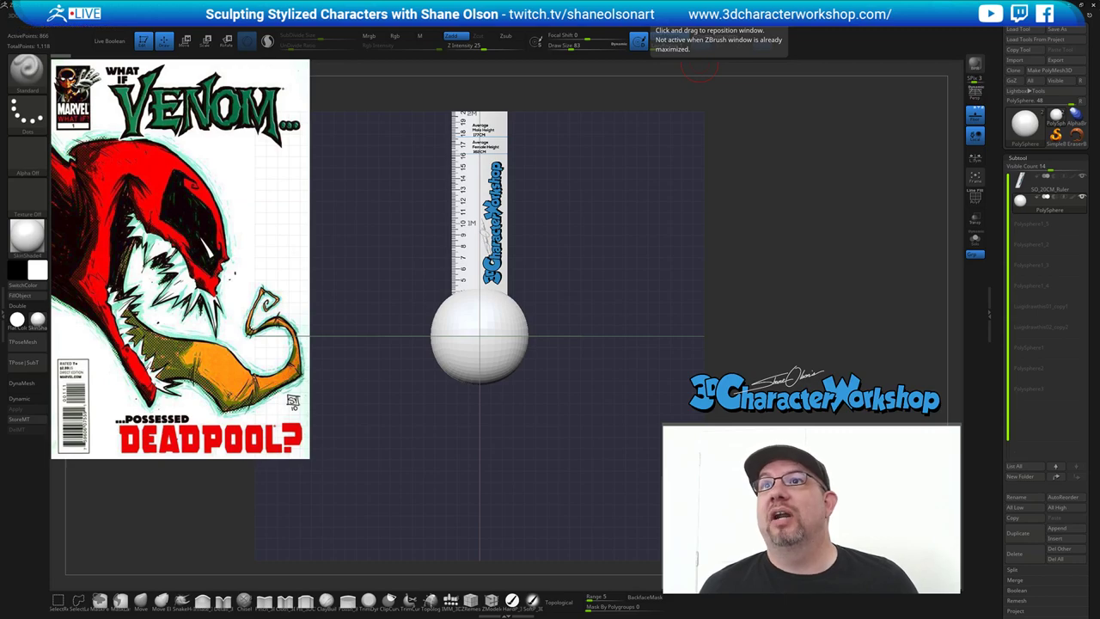
Step: Switch to the browser with the We're Back! A Dinosaur's Story poster and reposition its window to show the whole image
key("alt+Tab")
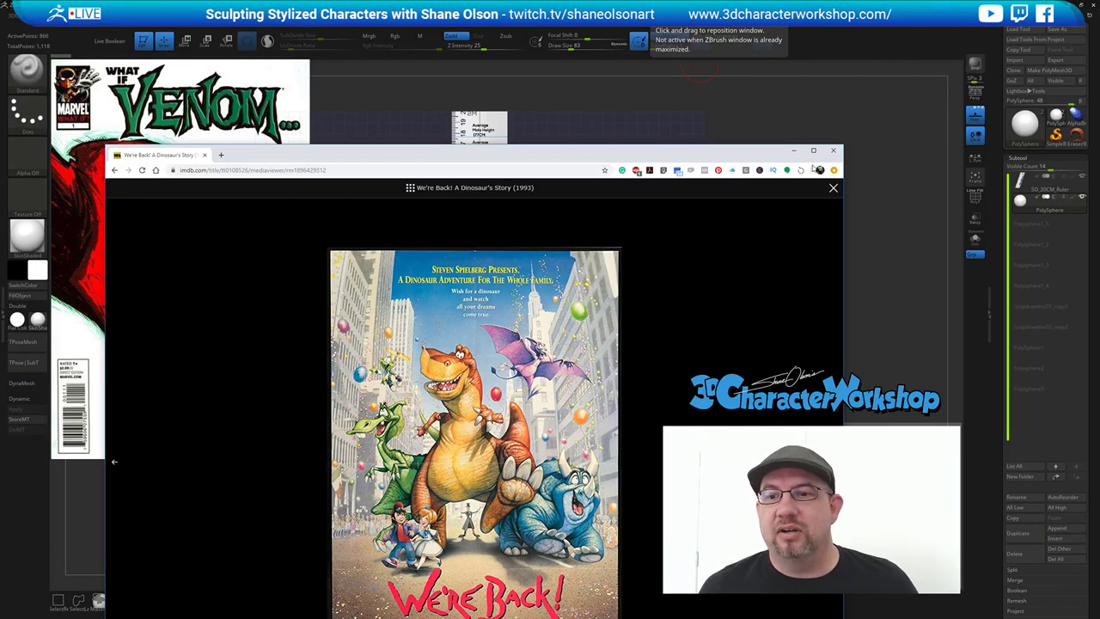
left_click_drag(727, 157, 732, 86)
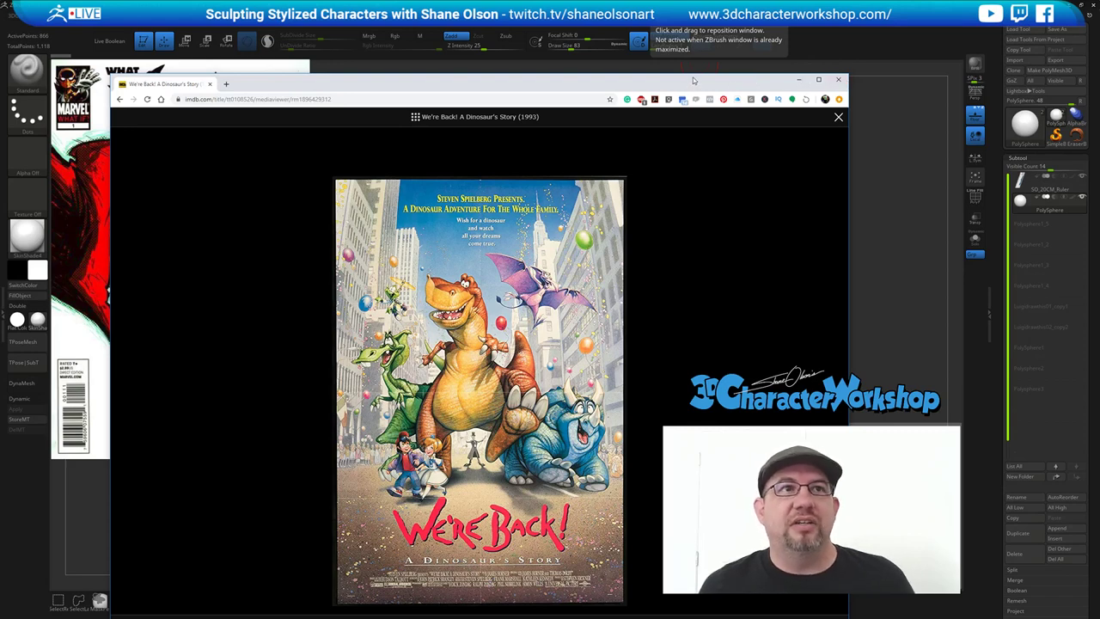
left_click_drag(670, 79, 755, 53)
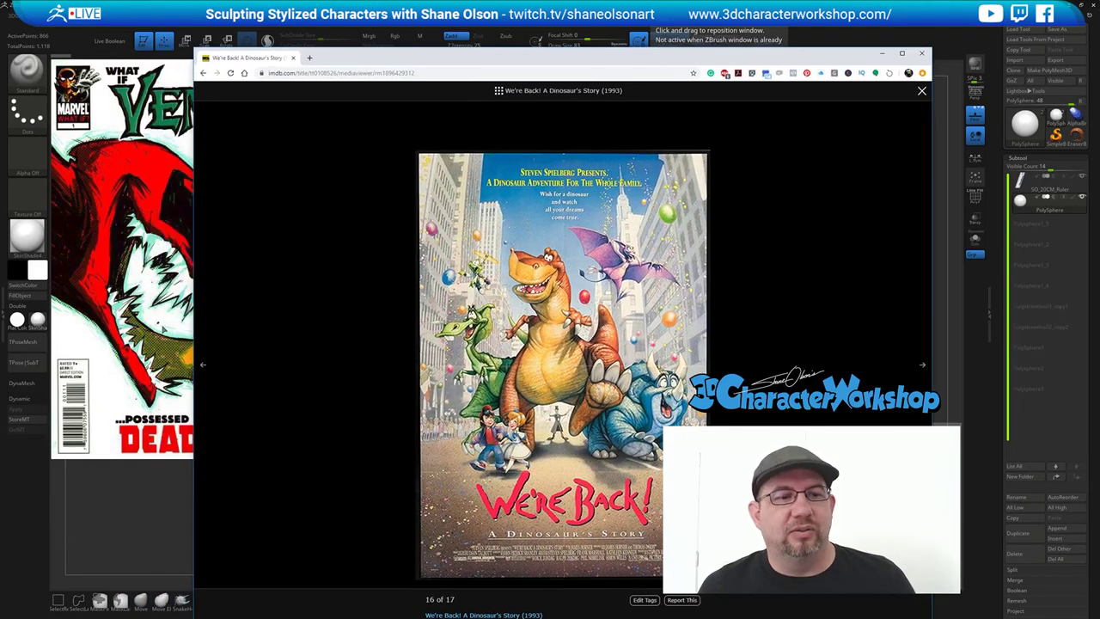
Step: Save the We're Back! poster as a JPEG in the 3DCW\Twitch\Reference folder on Storage (D:) and close the browser
right_click(574, 278)
left_click(603, 297)
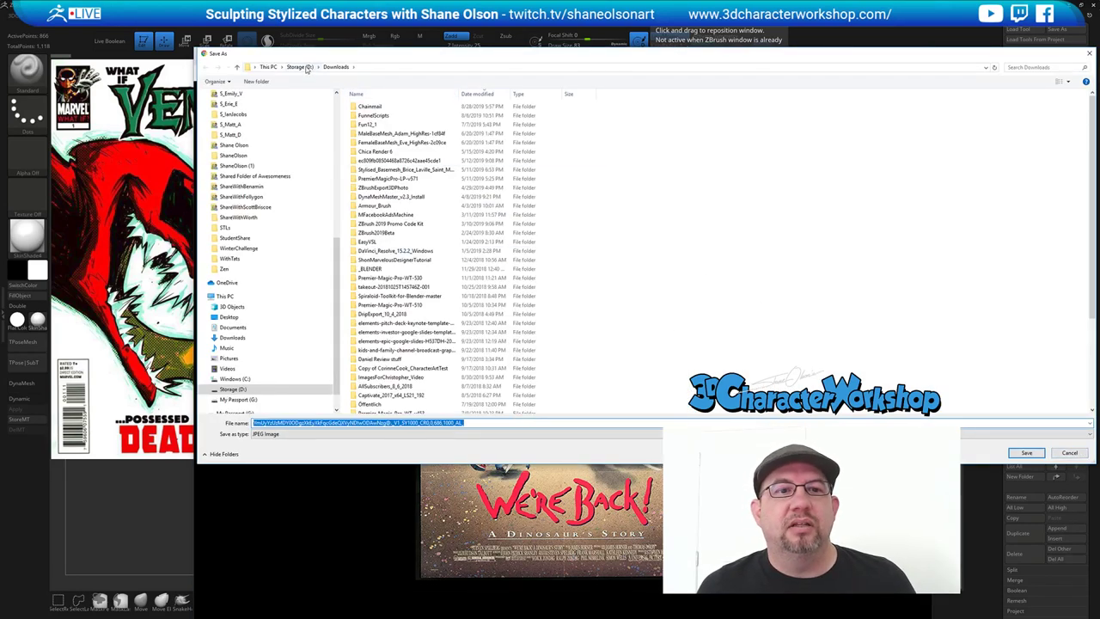
left_click(299, 66)
double_click(365, 116)
scroll(413, 258, "down", 5)
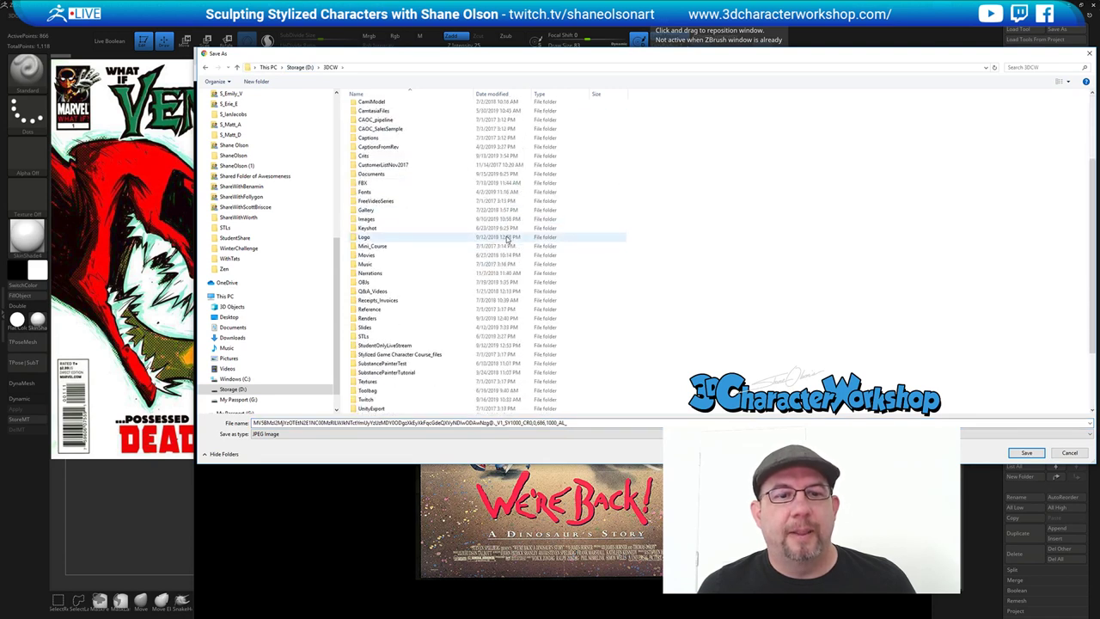
double_click(404, 400)
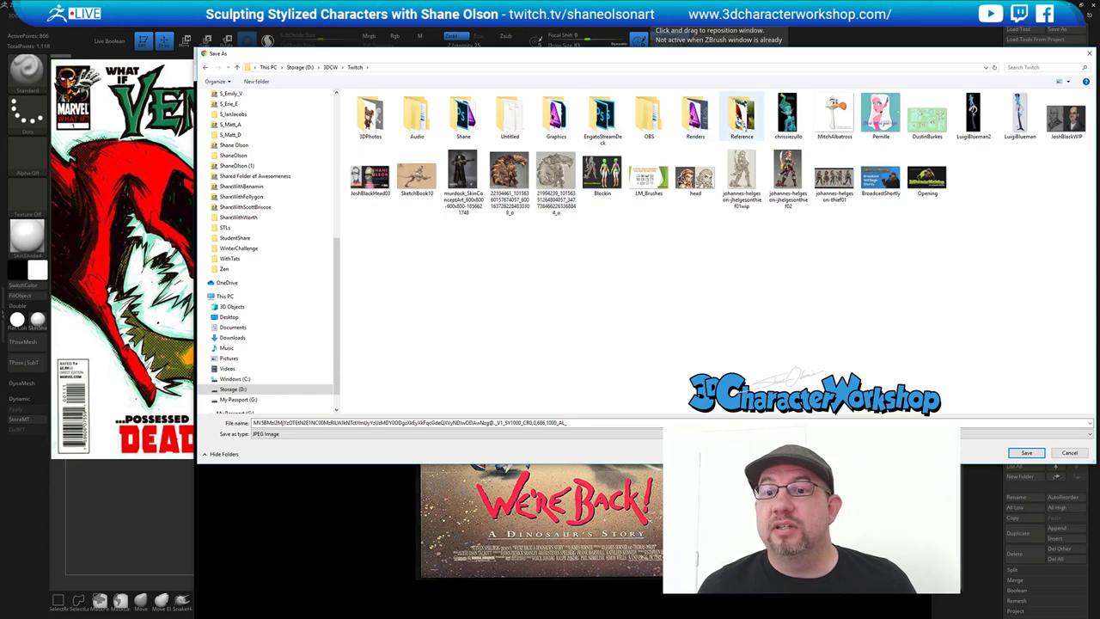
double_click(741, 116)
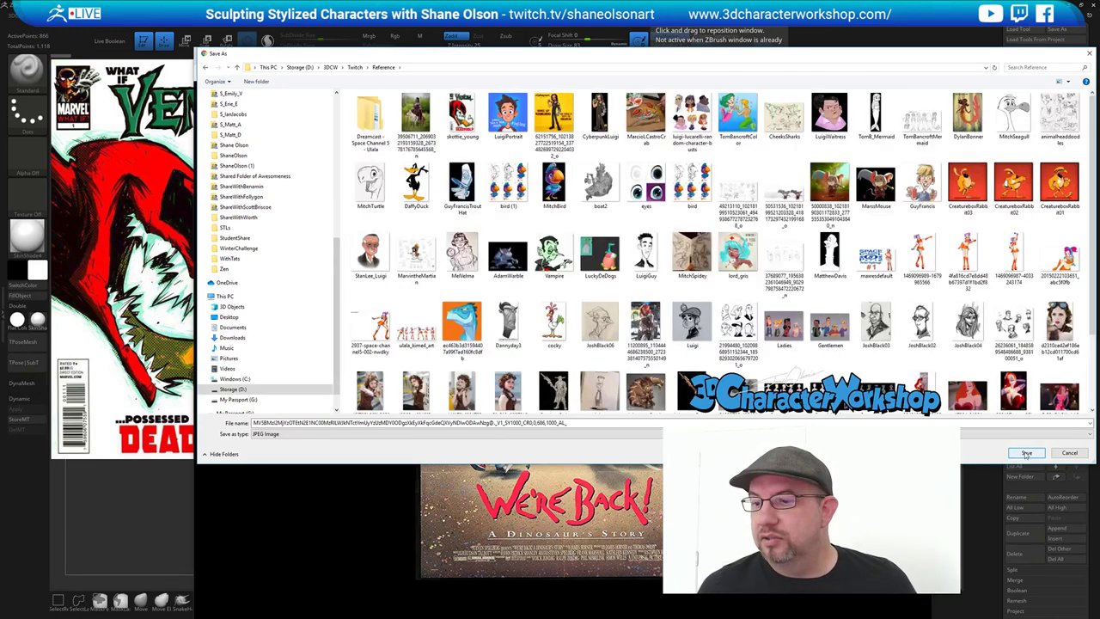
left_click(1029, 453)
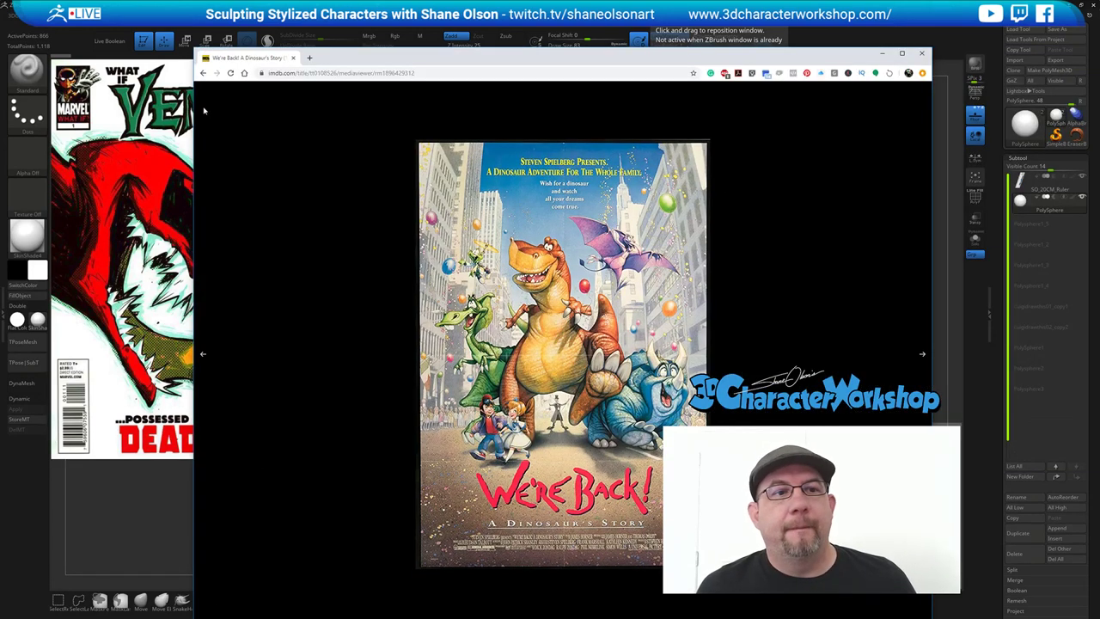
left_click(203, 74)
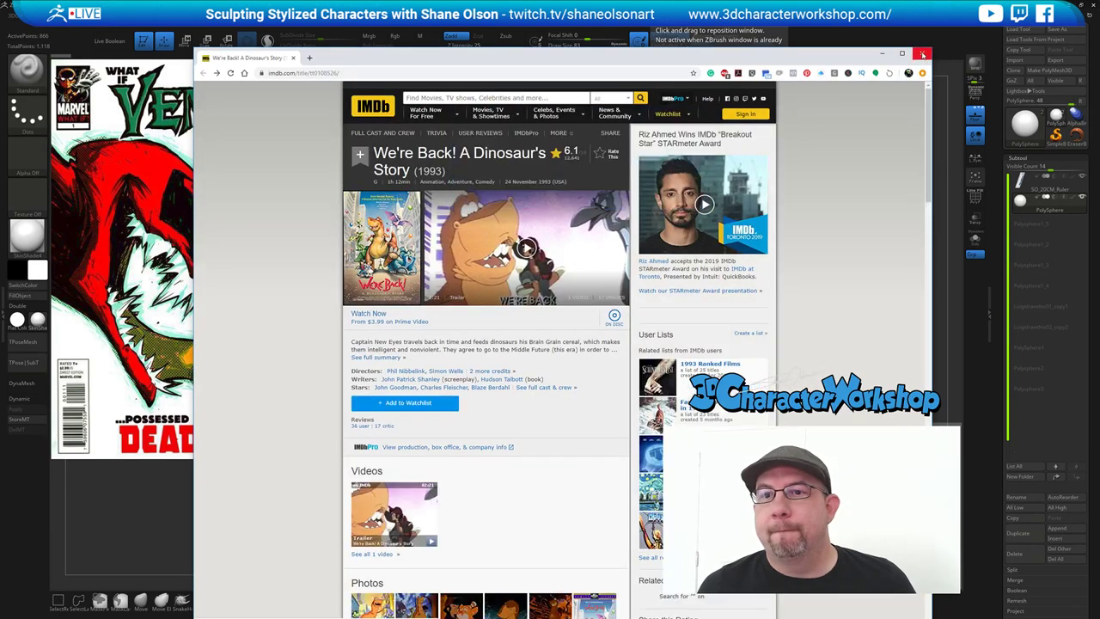
left_click(920, 53)
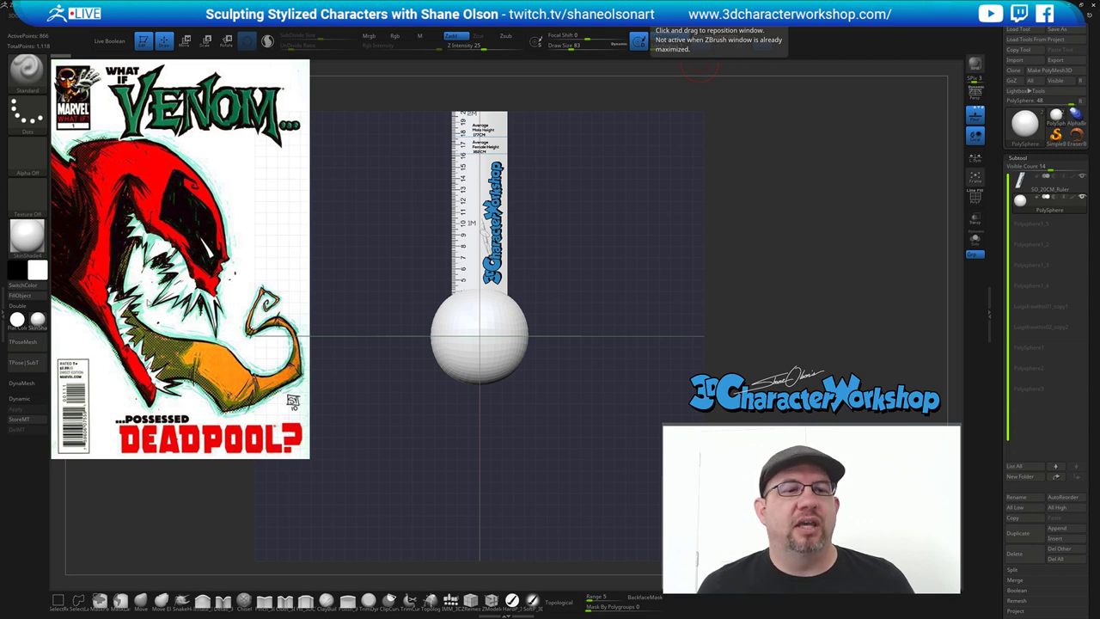
Step: Hide the Spotlight Venom reference image and quick-save the project
key("shift+z")
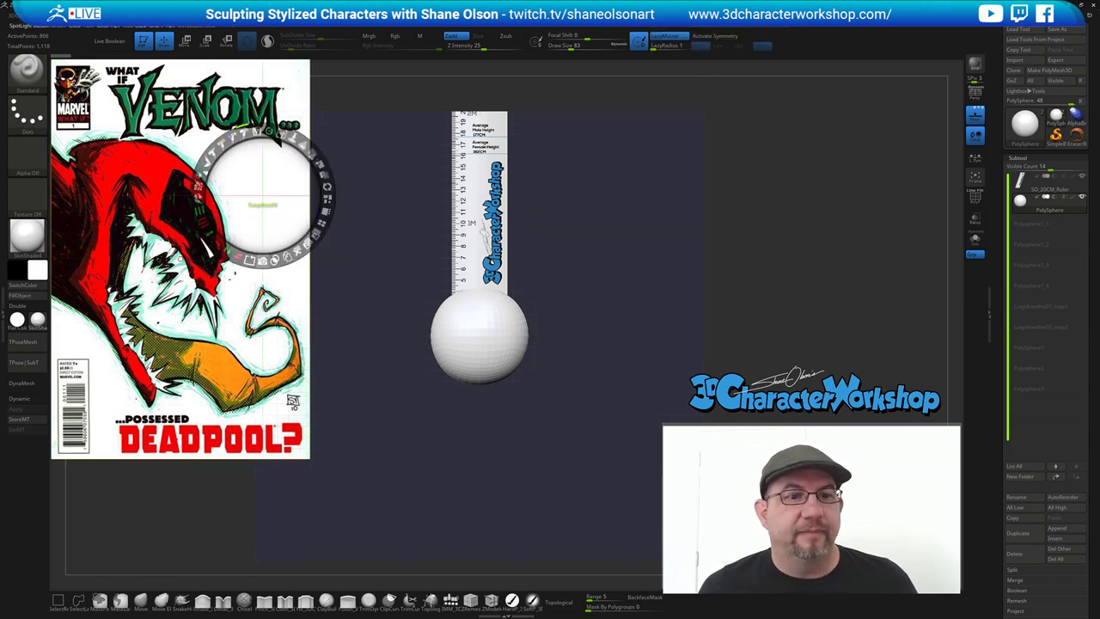
key("shift+z")
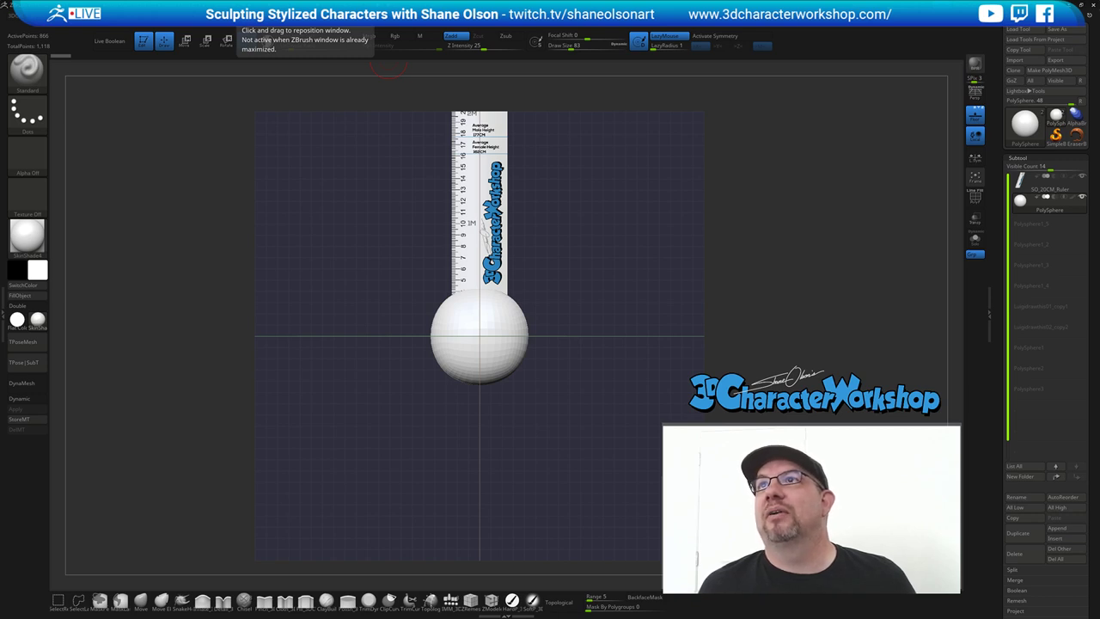
key("ctrl+s")
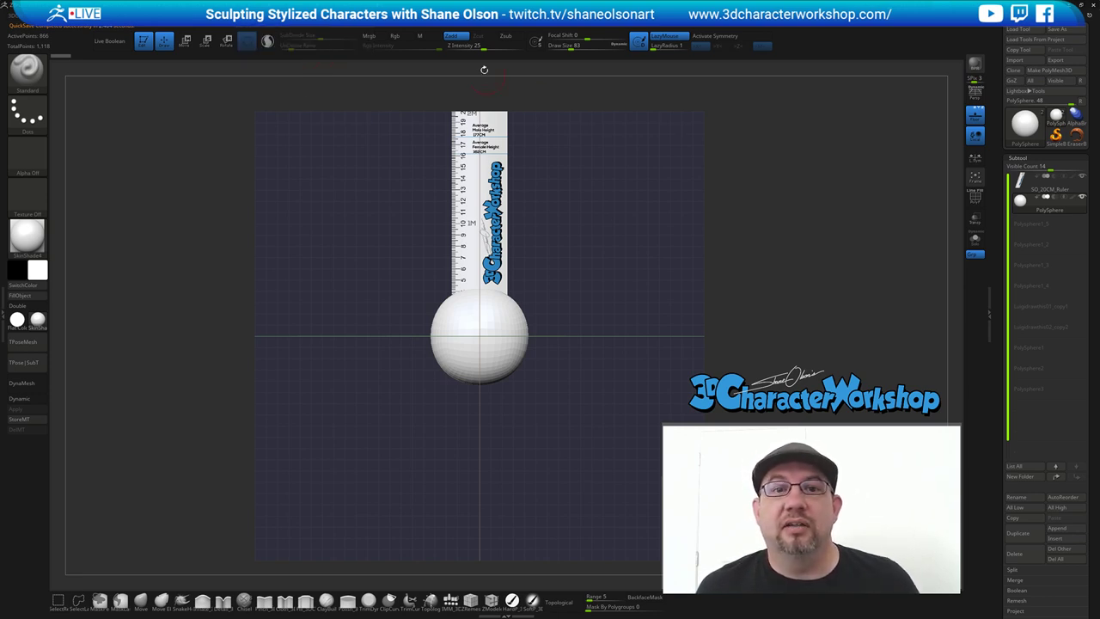
left_click(483, 21)
left_click(459, 71)
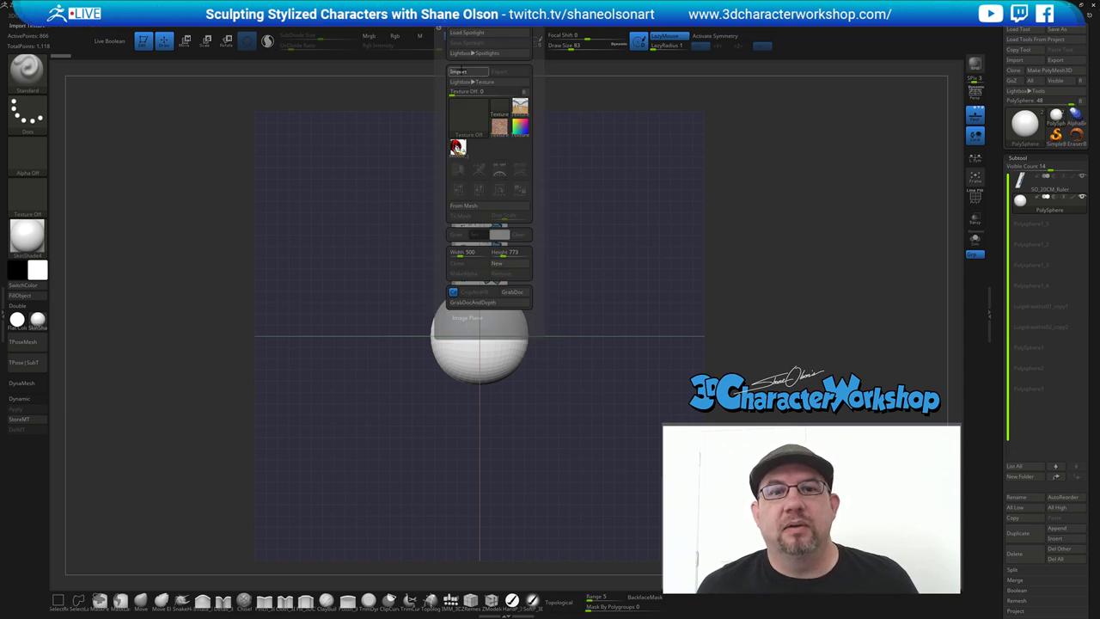
left_click(563, 232)
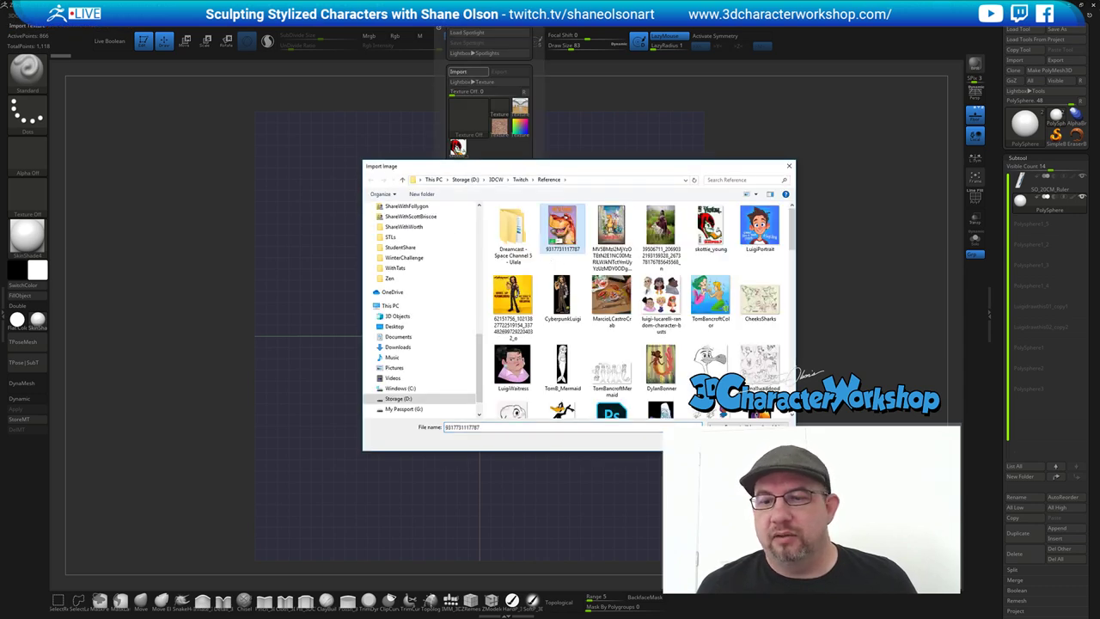
double_click(571, 246)
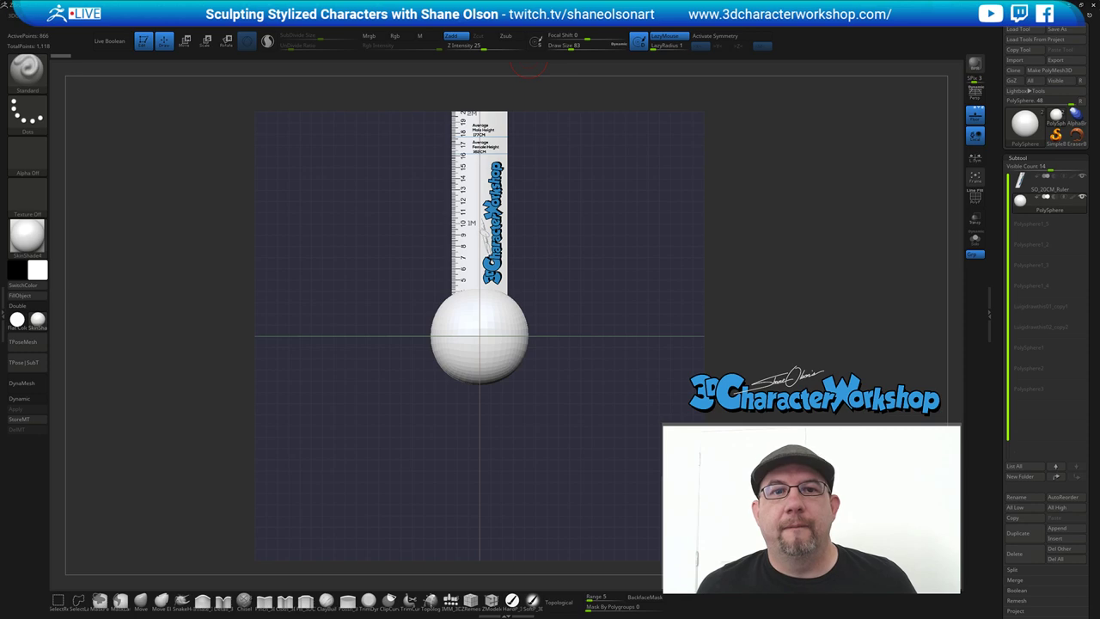
Step: Add the poster texture to Spotlight, shrink it to about half size in the canvas's upper-left corner, and exit Spotlight editing
left_click(484, 20)
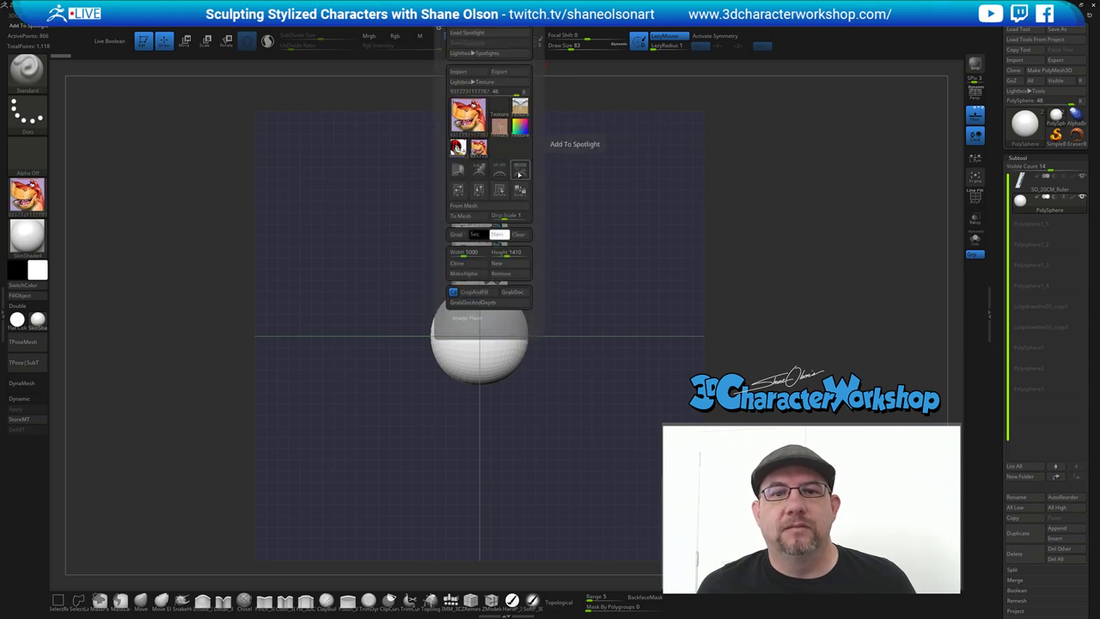
left_click(519, 175)
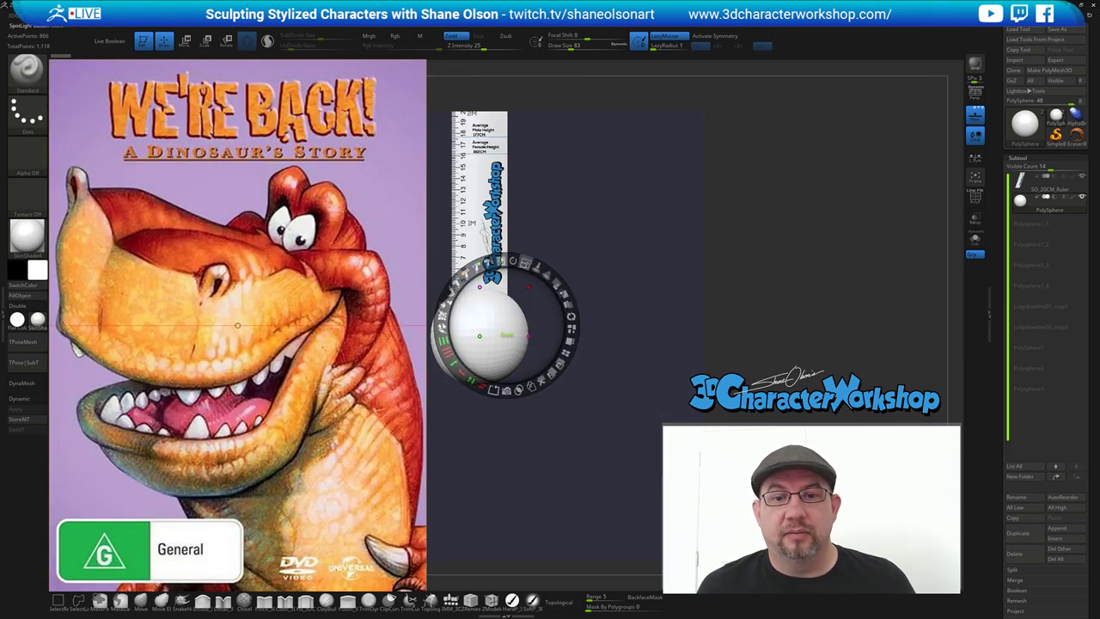
left_click_drag(507, 334, 290, 150)
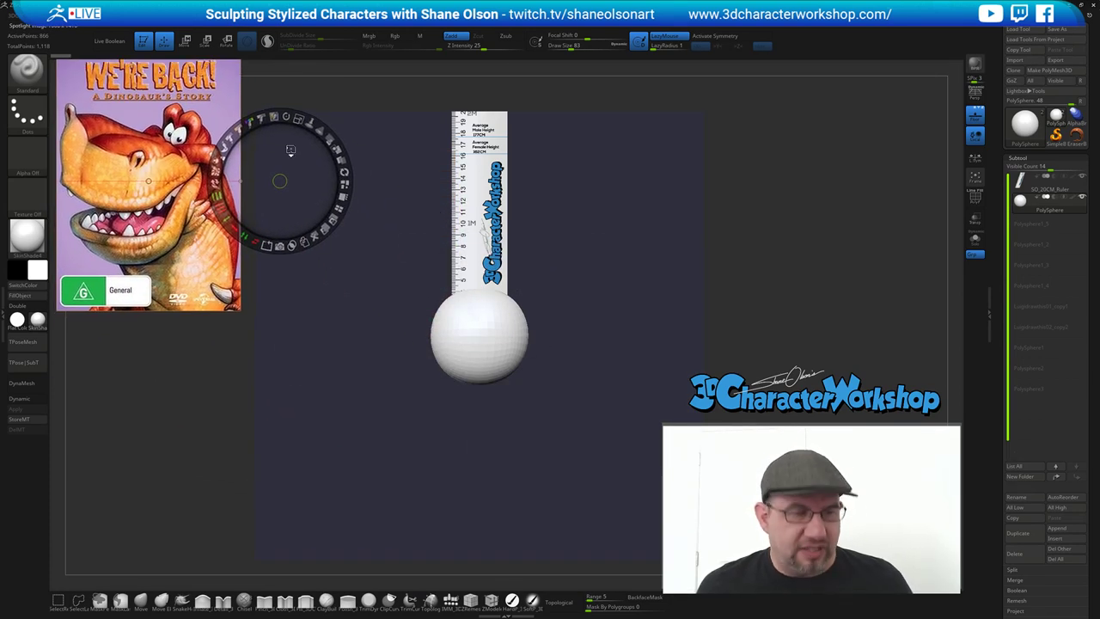
key("z")
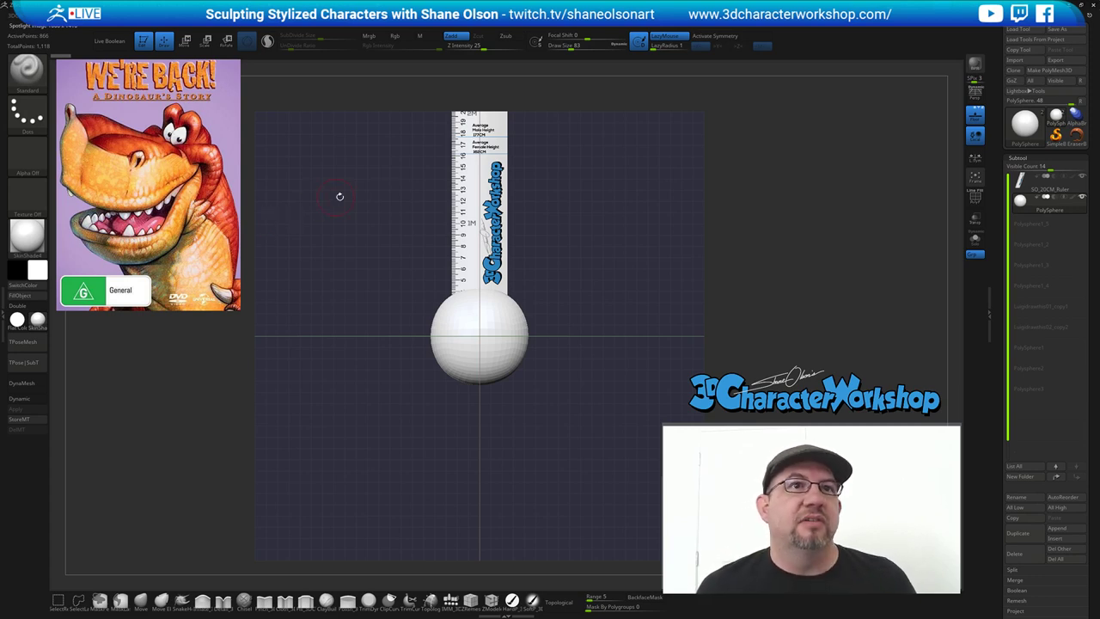
Step: Hide the ruler subtool so only the PolySphere is shown beside the poster reference
left_click_drag(617, 211, 604, 228, "alt")
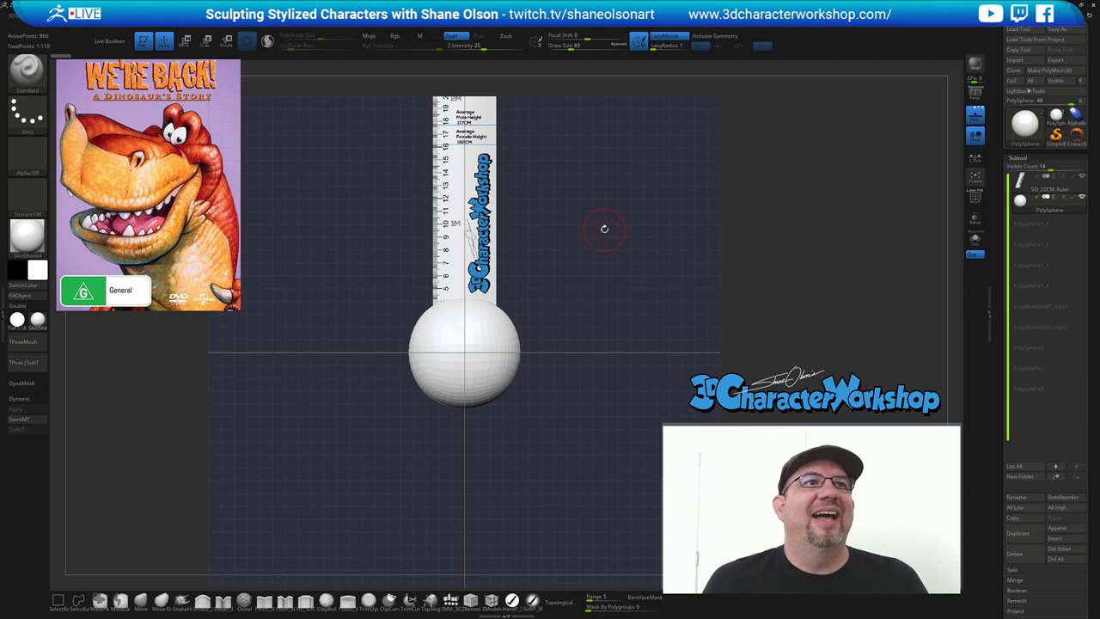
left_click_drag(633, 214, 640, 197, "alt")
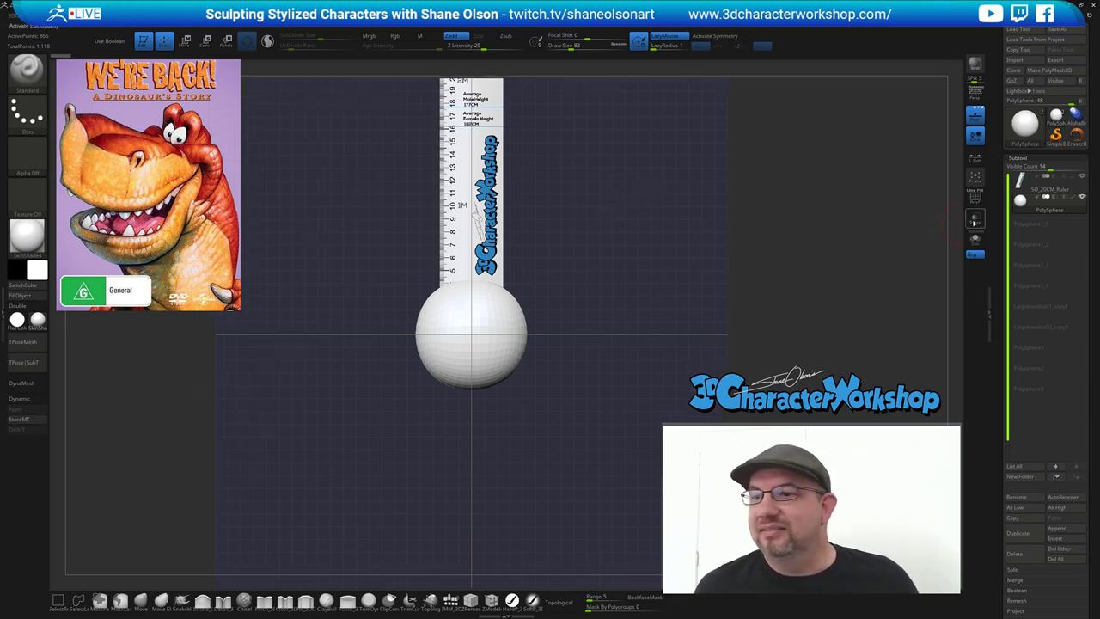
left_click(1082, 177)
mouse_move(636, 248)
left_mouse_down("alt")
mouse_move(595, 229)
mouse_move(636, 233)
left_mouse_up("alt")
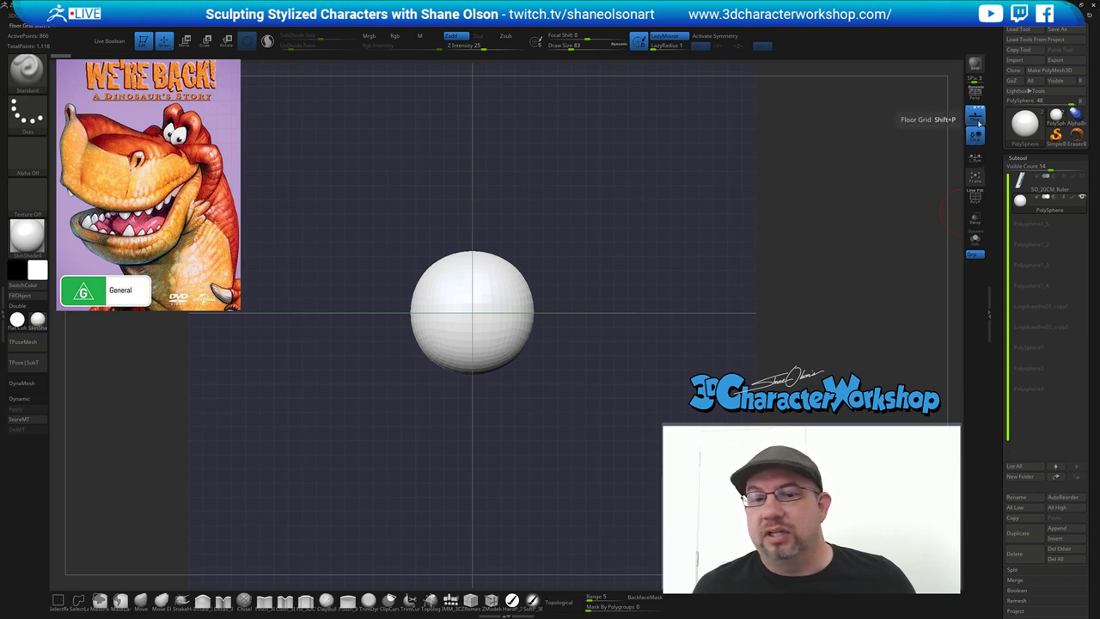
scroll(657, 274, "up", 2)
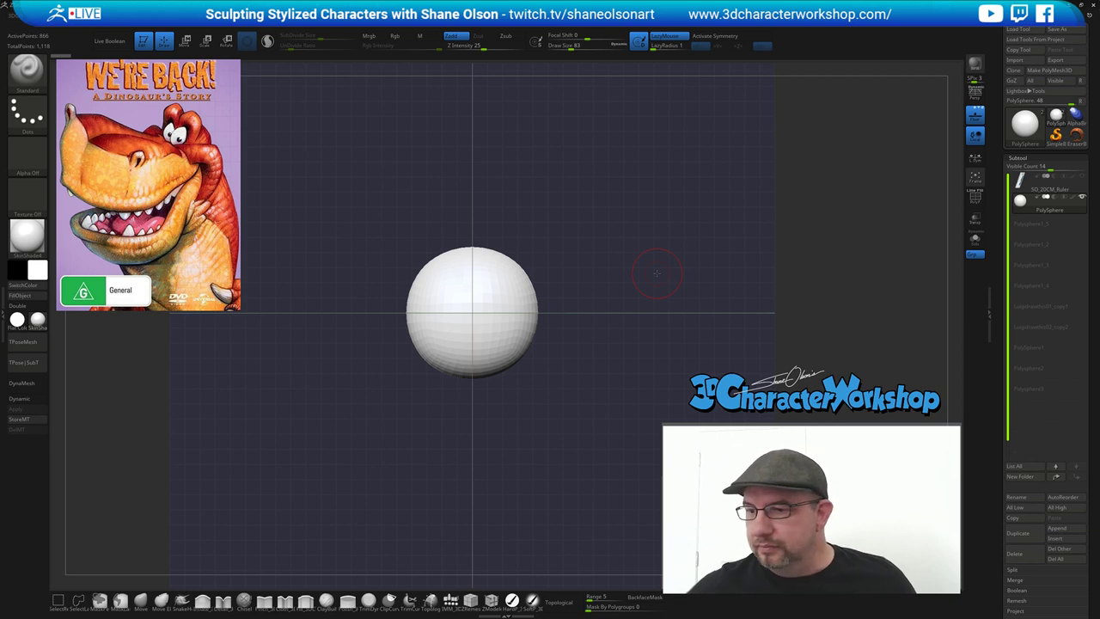
left_click_drag(583, 362, 602, 326, "alt")
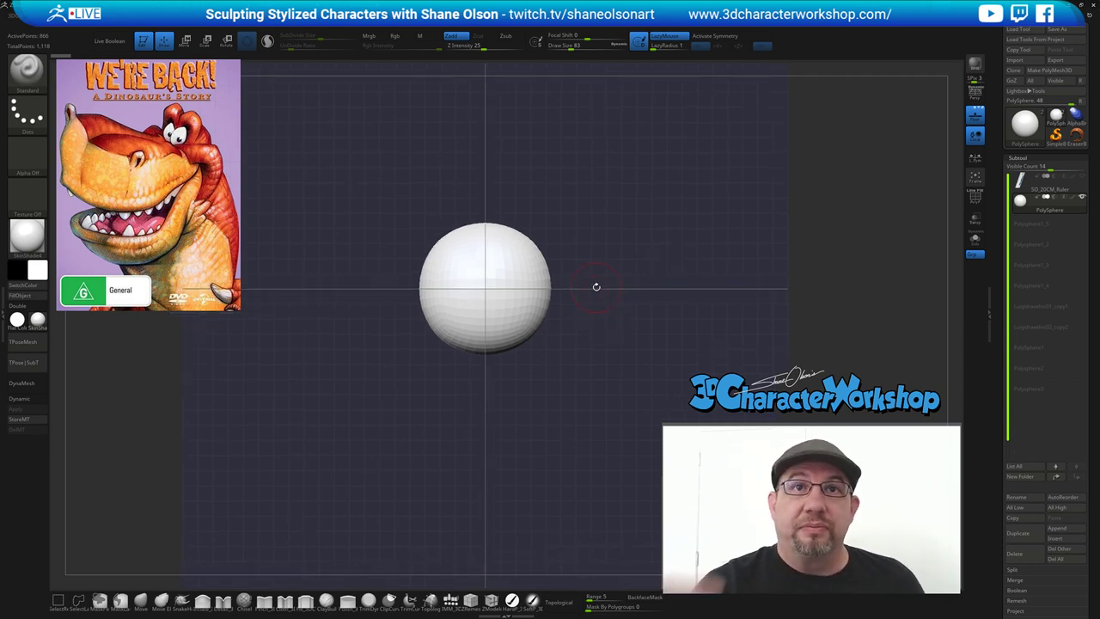
left_click_drag(619, 332, 622, 289)
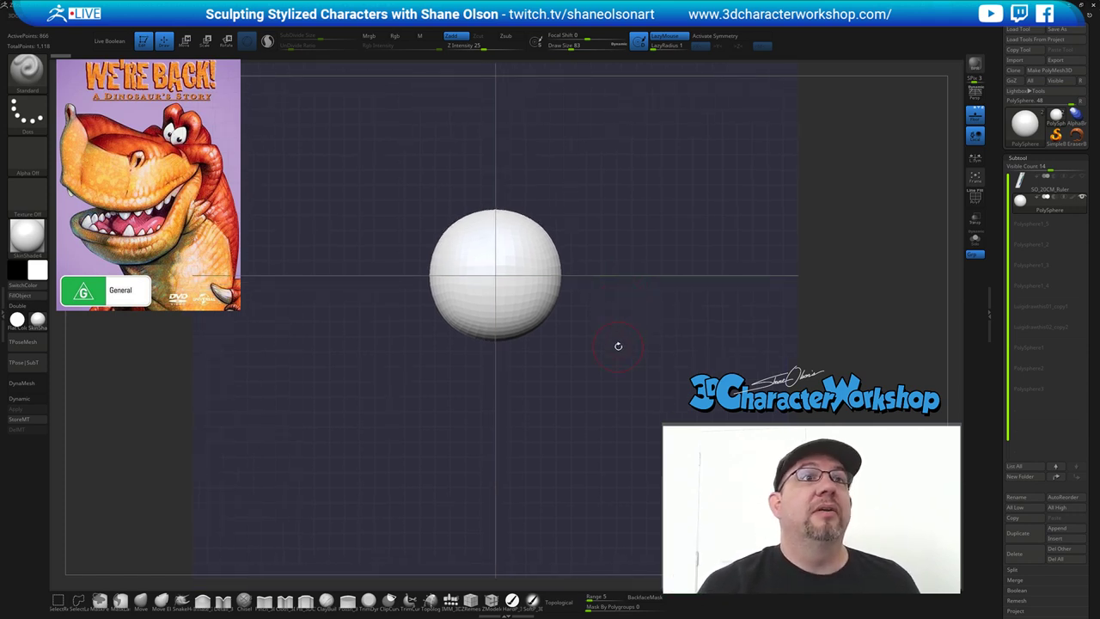
mouse_move(618, 334)
left_mouse_down()
mouse_move(608, 322)
mouse_move(593, 397)
mouse_move(616, 325)
mouse_move(603, 347)
left_mouse_up()
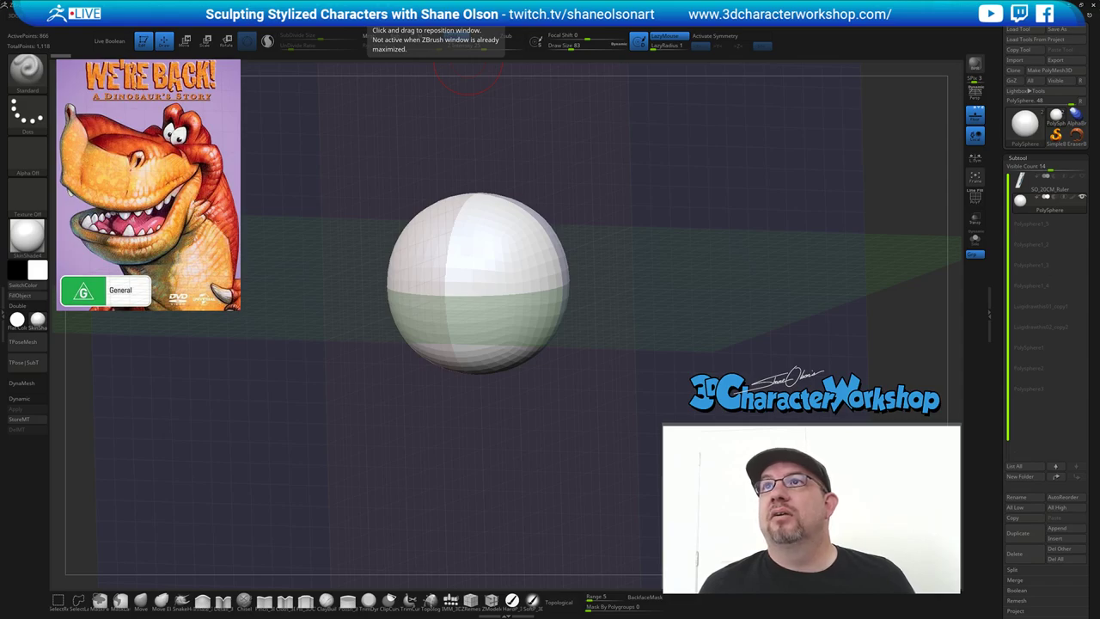
Step: Switch to the browser, maximize its window and look through the Disney Infinity Venom image results, and return to ZBrush
key("alt+Tab")
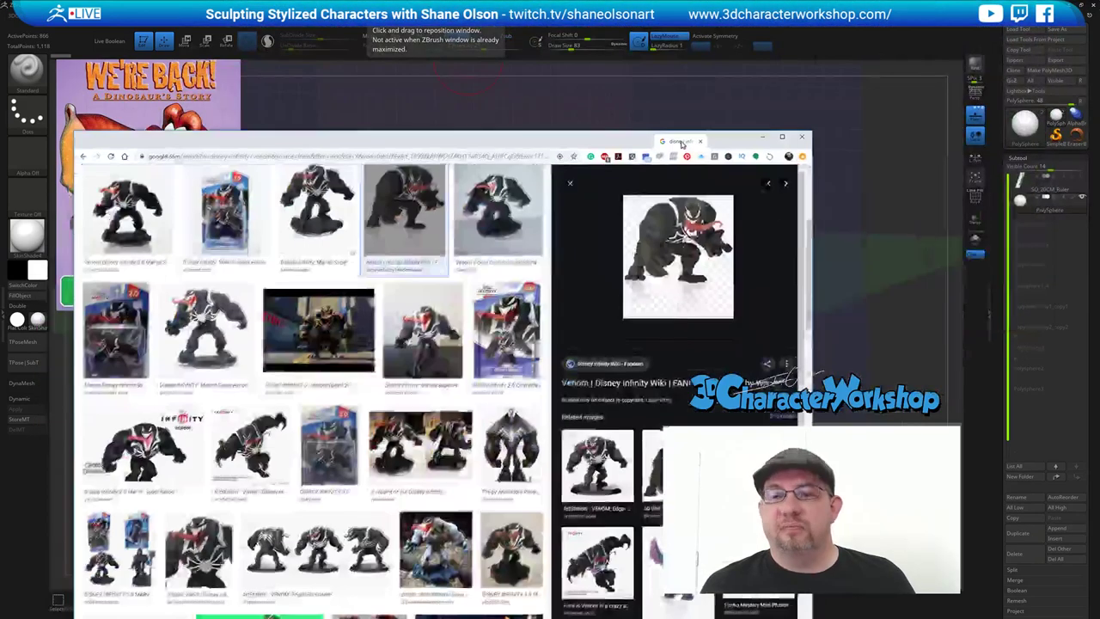
double_click(717, 140)
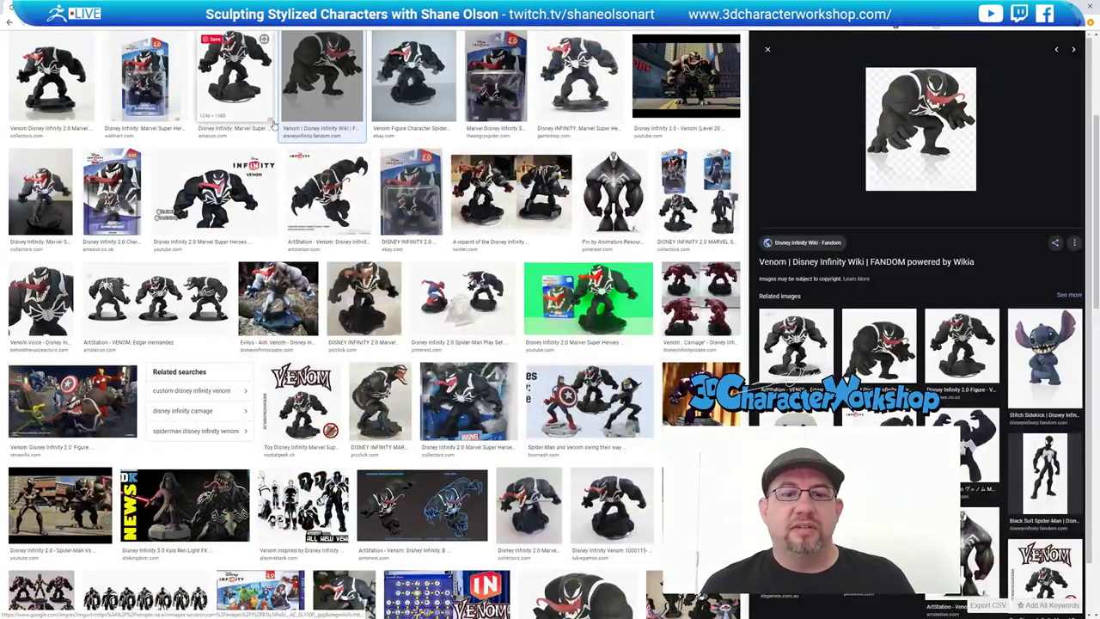
scroll(236, 79, "up", 2)
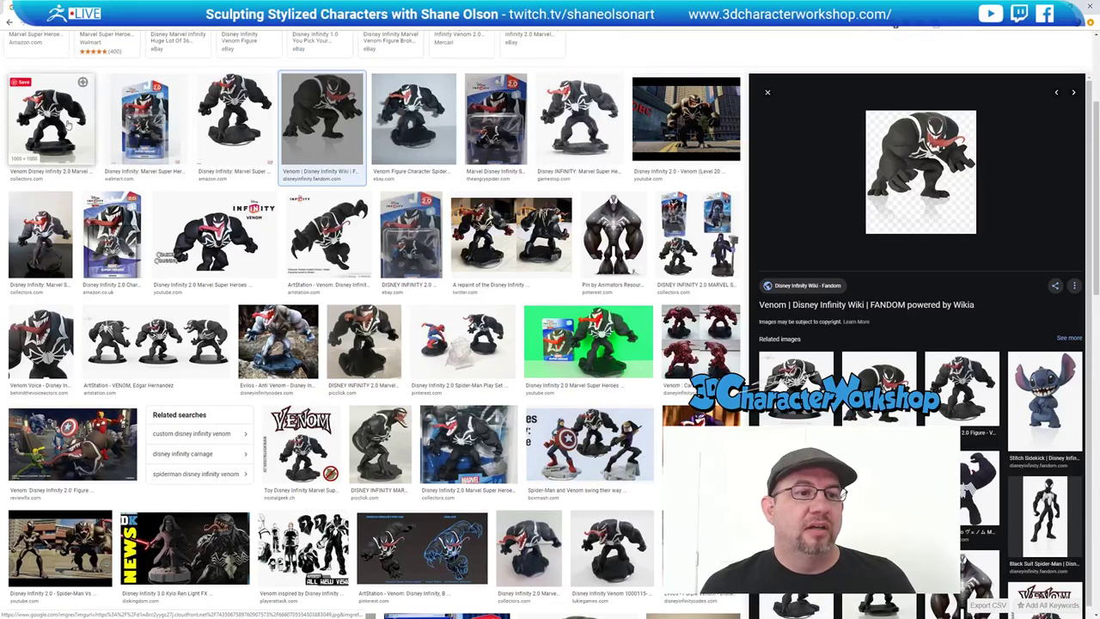
scroll(343, 257, "up", 4)
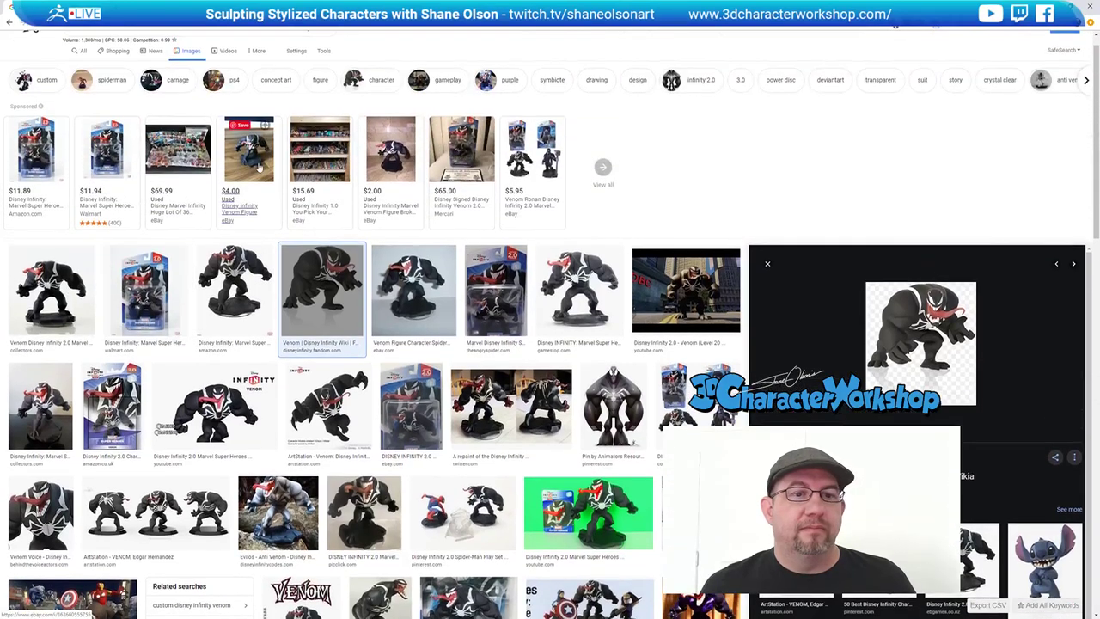
scroll(545, 255, "down", 2)
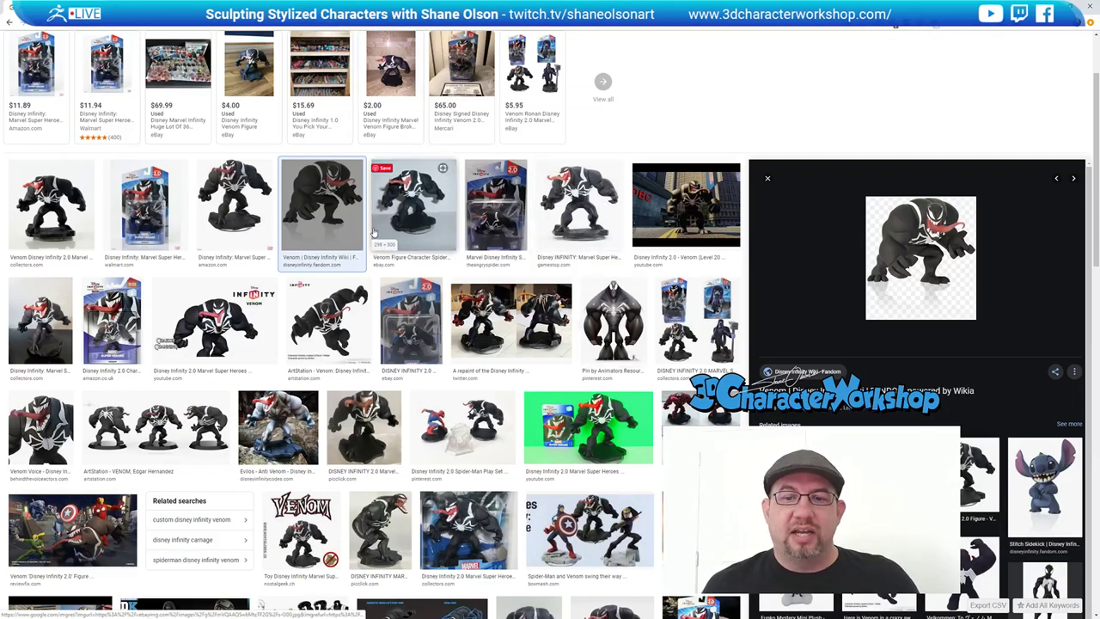
scroll(324, 255, "down", 1)
scroll(324, 255, "down", 1)
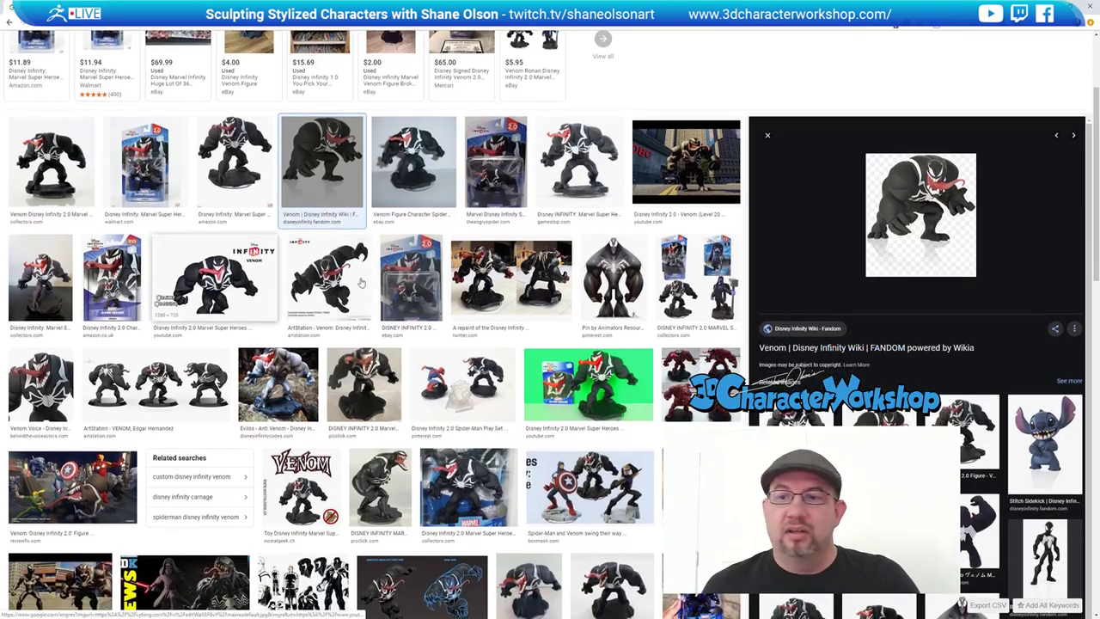
scroll(431, 282, "down", 4)
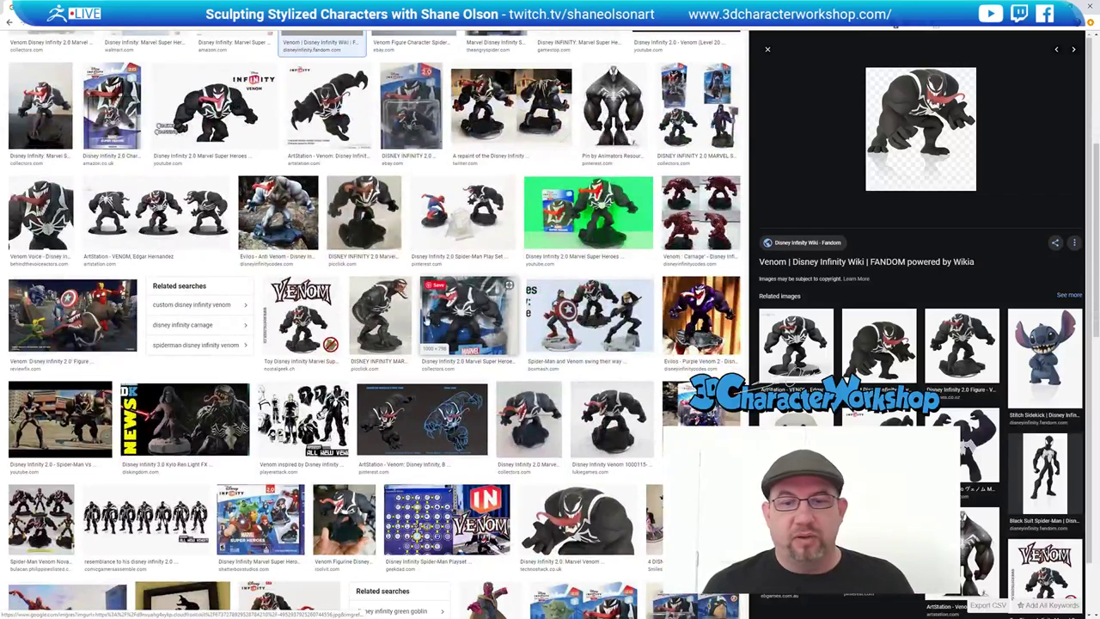
scroll(431, 281, "down", 3)
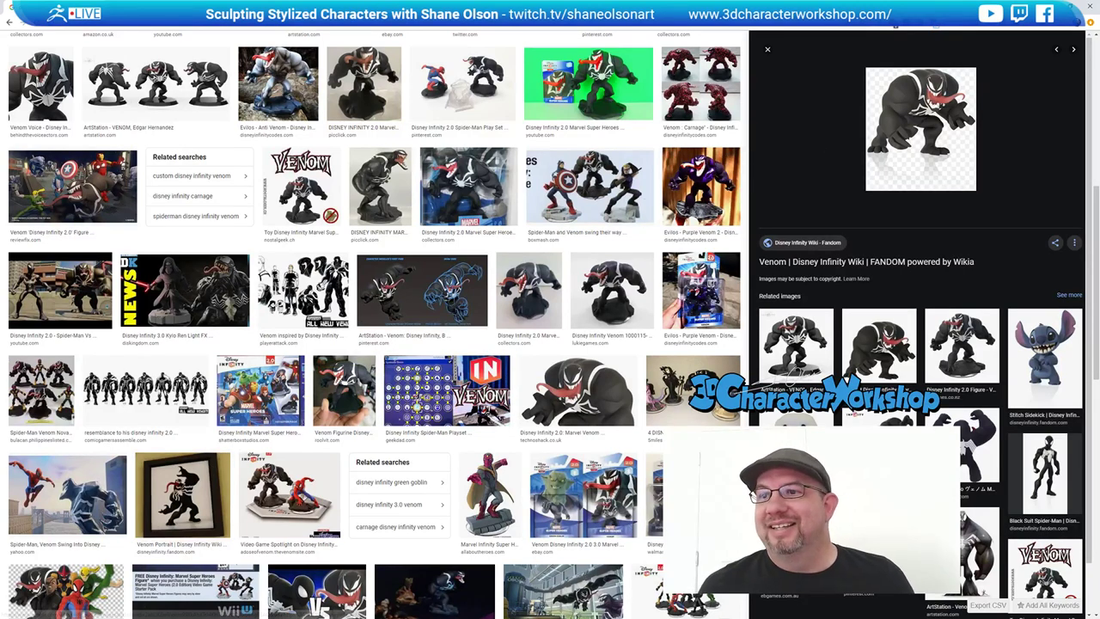
key("alt+Tab")
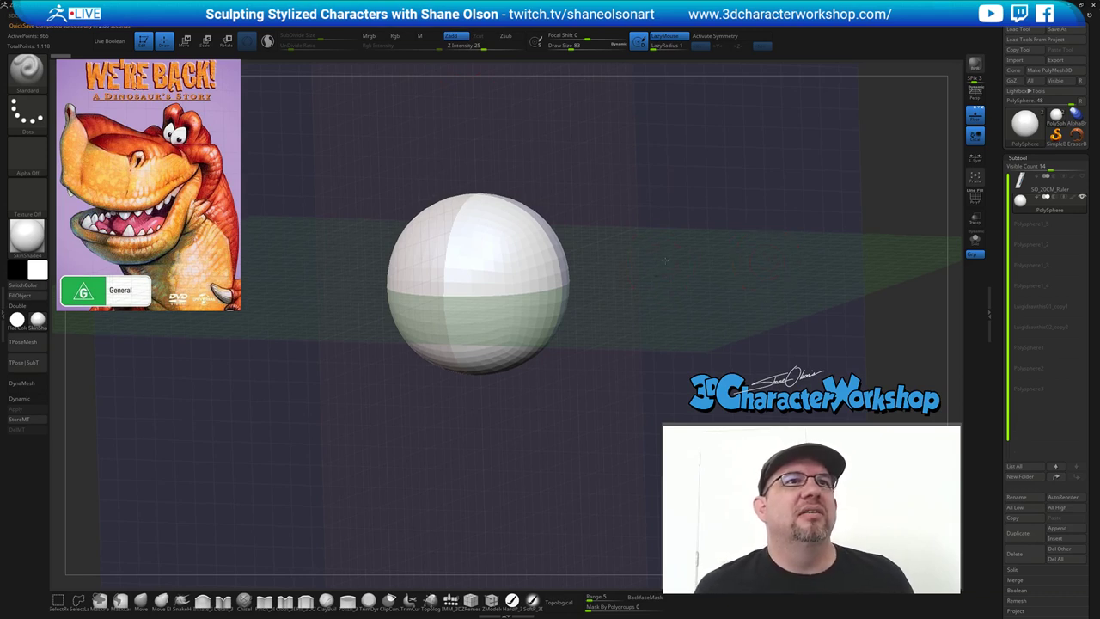
Step: Snap the sphere to a straight-on view, frame it, and turn off the floor grid
scroll(662, 262, "up", 1)
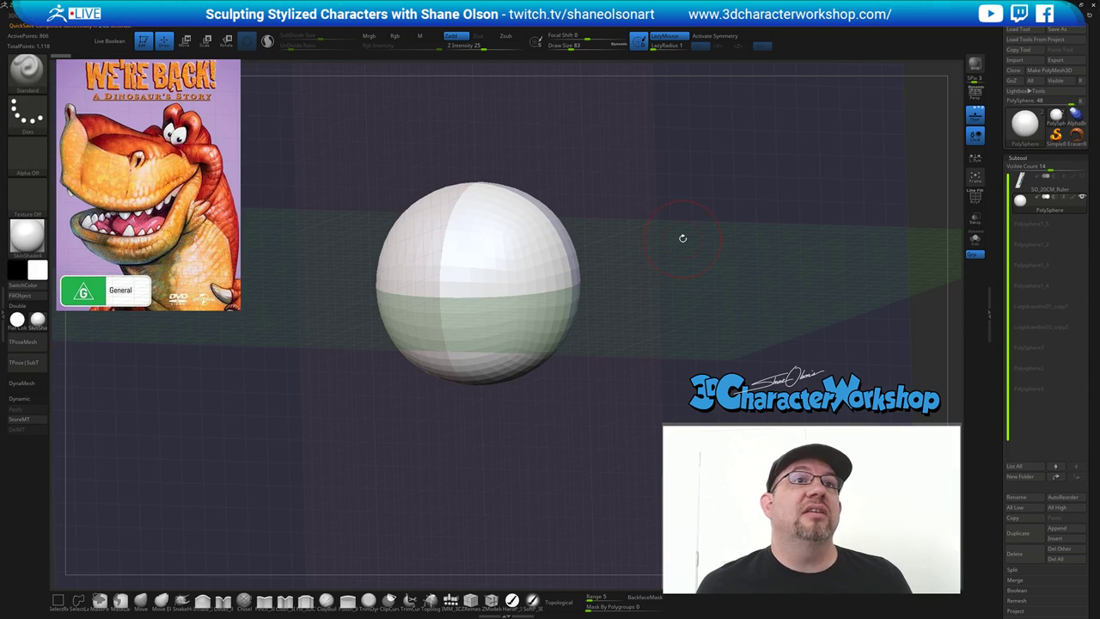
scroll(682, 238, "up", 2)
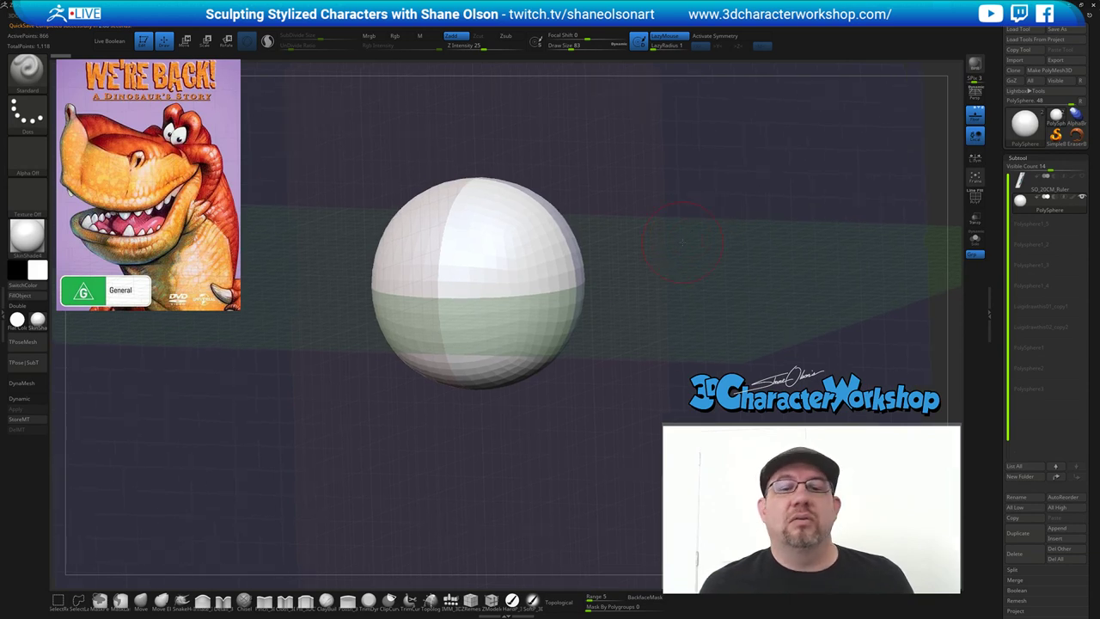
left_click_drag(681, 243, 692, 238, "shift")
key("f")
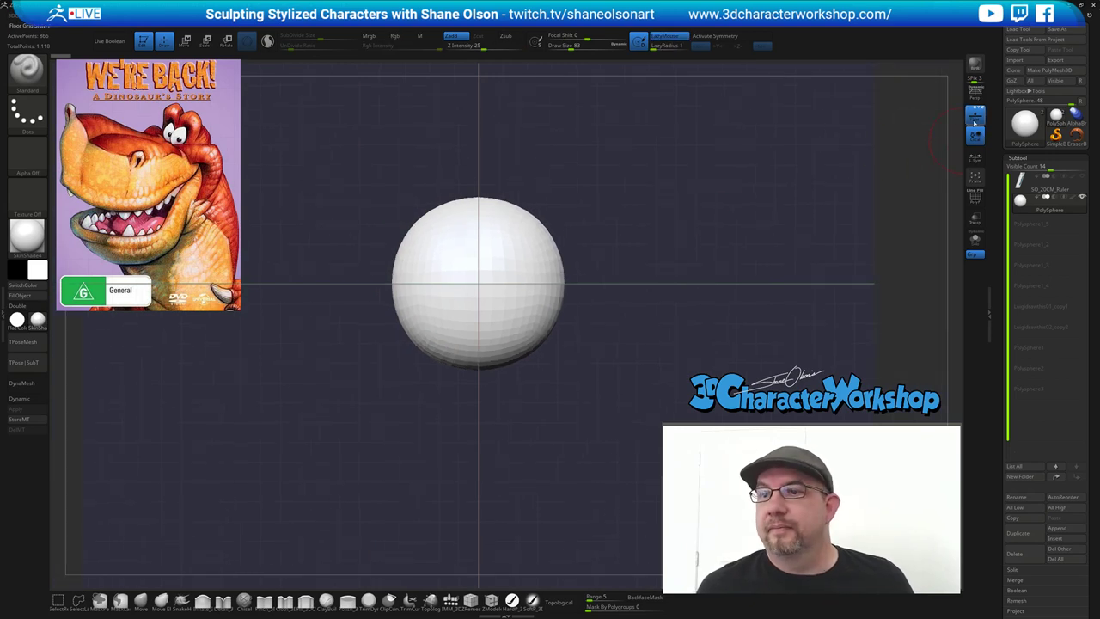
left_click(974, 115)
scroll(702, 164, "down", 2)
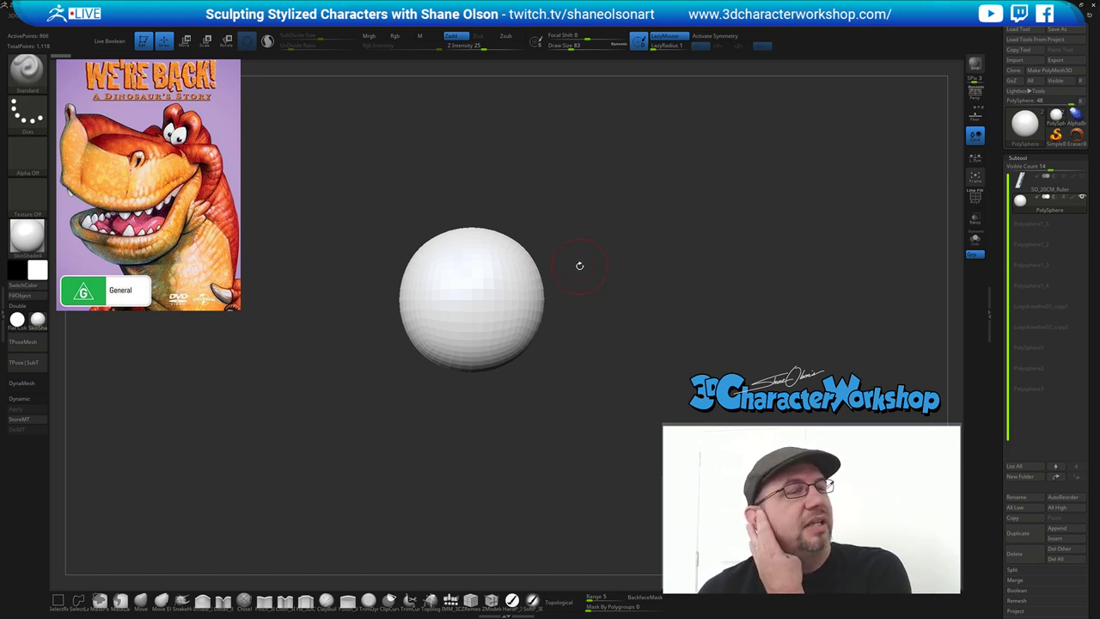
scroll(572, 304, "down", 2)
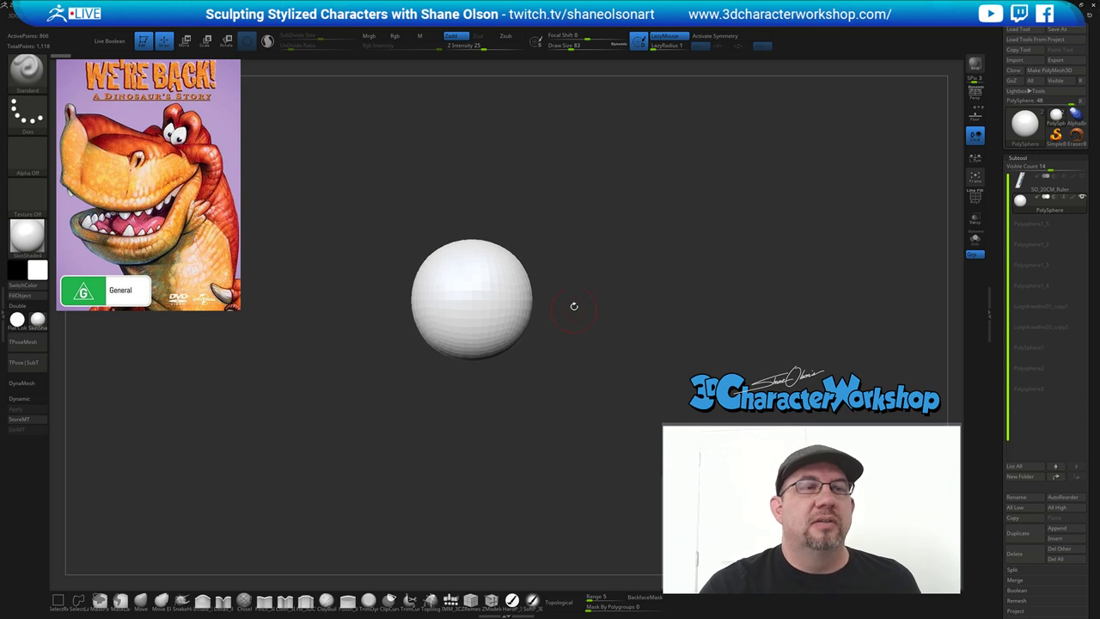
mouse_move(572, 304)
left_mouse_down("alt")
mouse_move(569, 314)
mouse_move(575, 307)
left_mouse_up("alt")
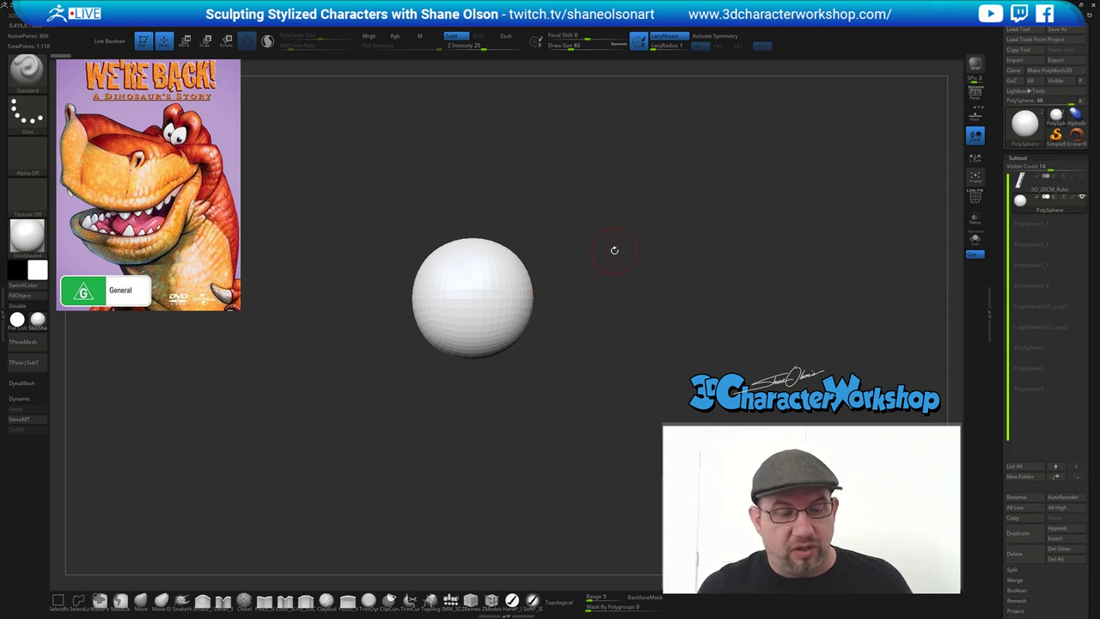
scroll(593, 227, "up", 2)
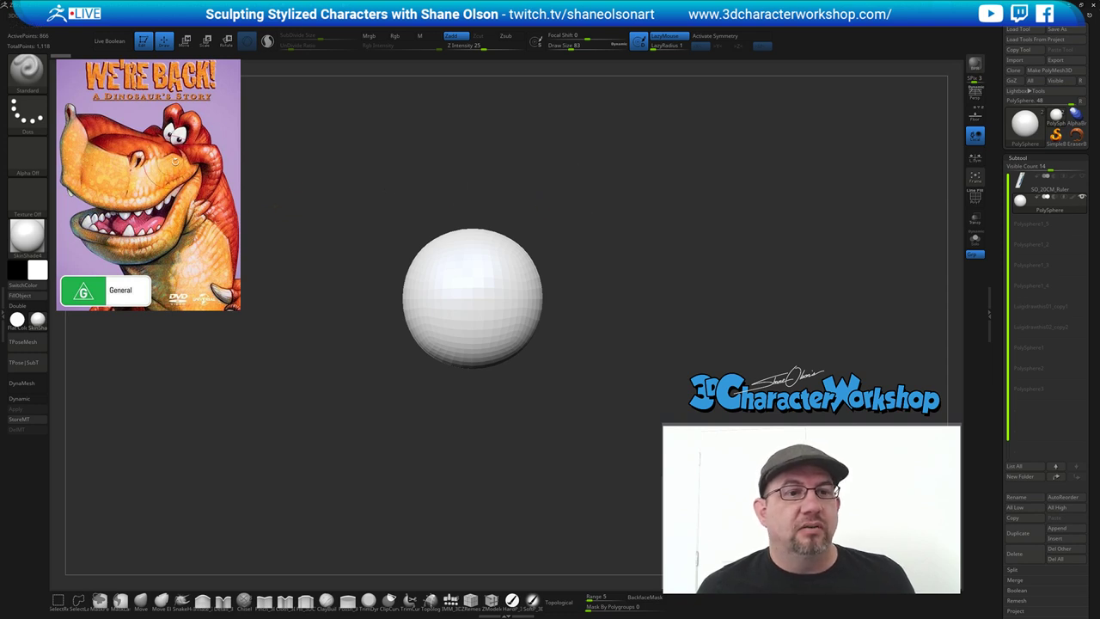
left_click_drag(562, 180, 593, 234)
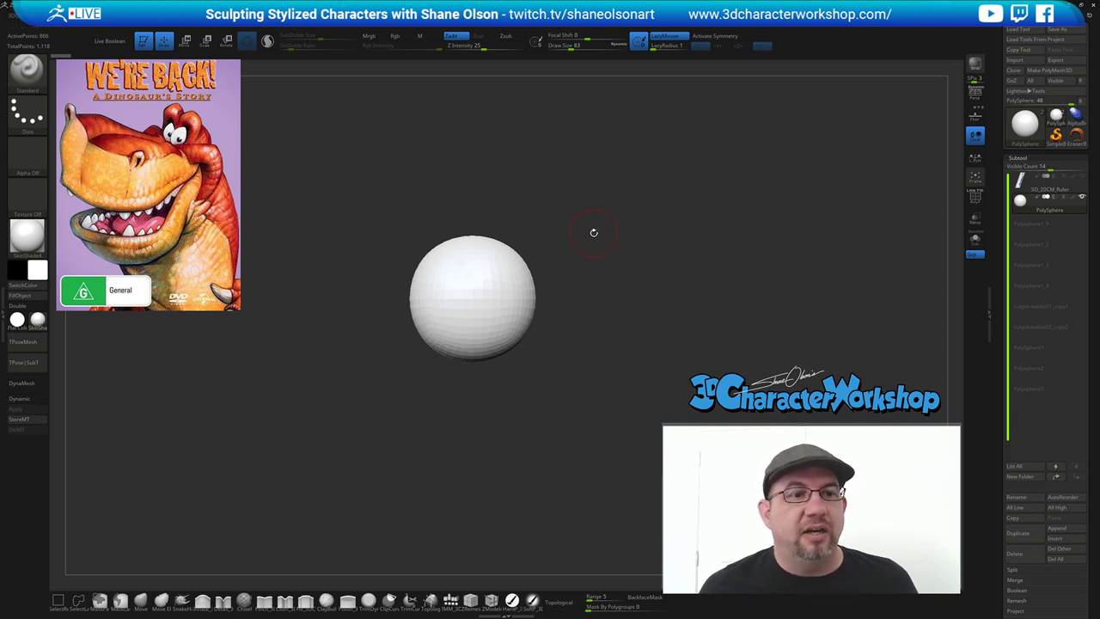